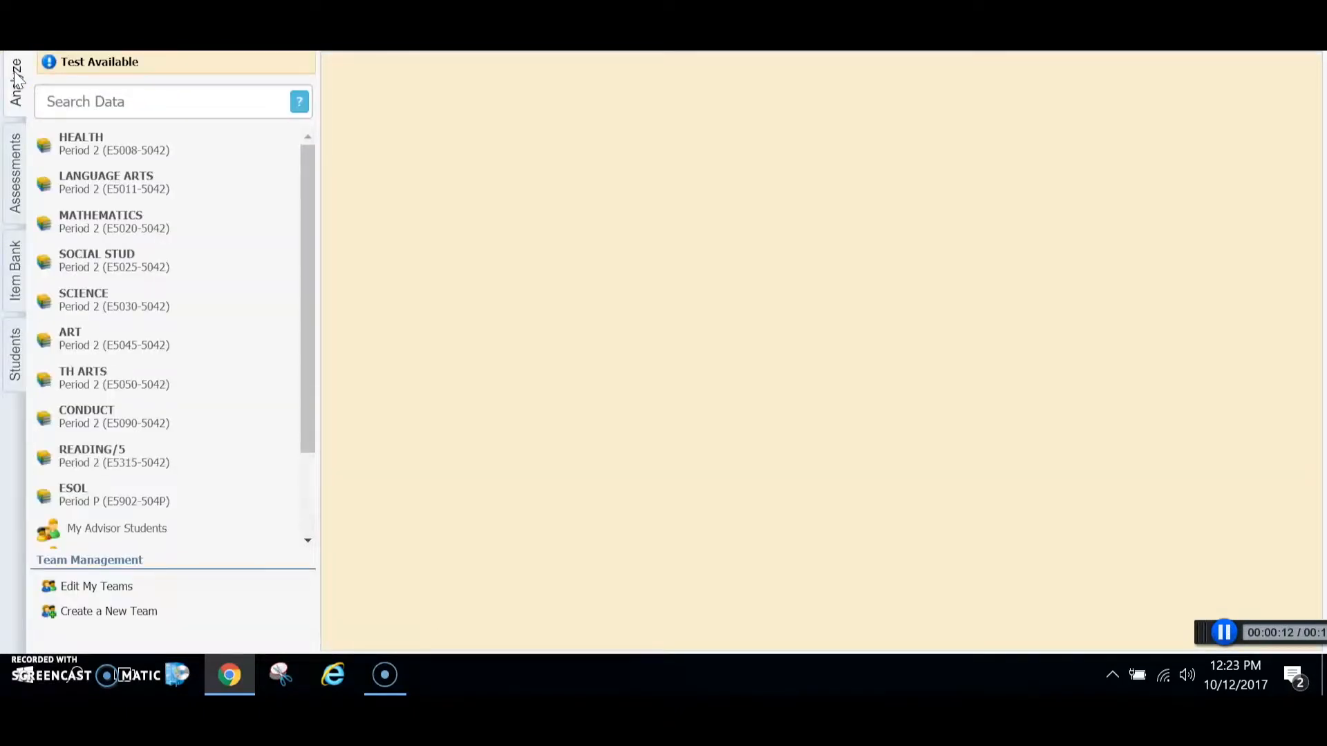
Step: Open the Leadership Report Card and Student Learning Reports from the Teacher lead4ward Reports
drag(306, 189, 296, 307)
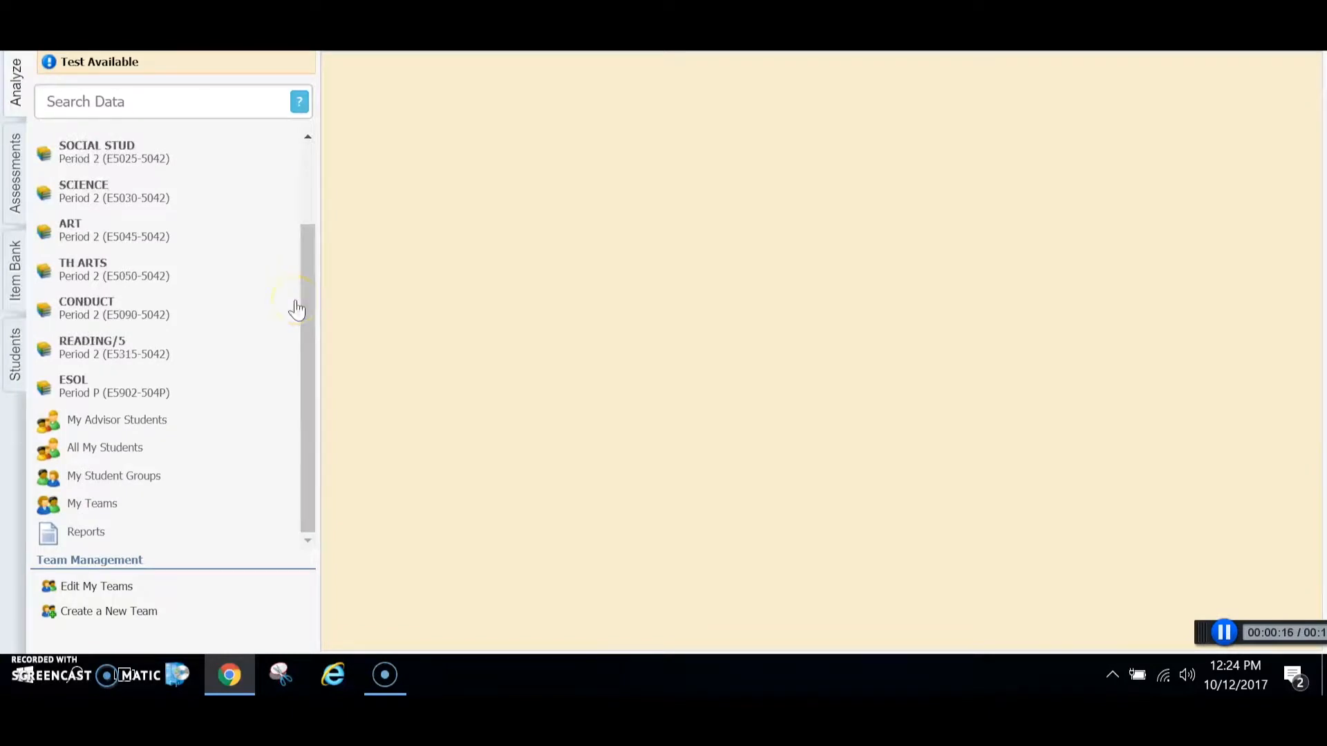
click(86, 534)
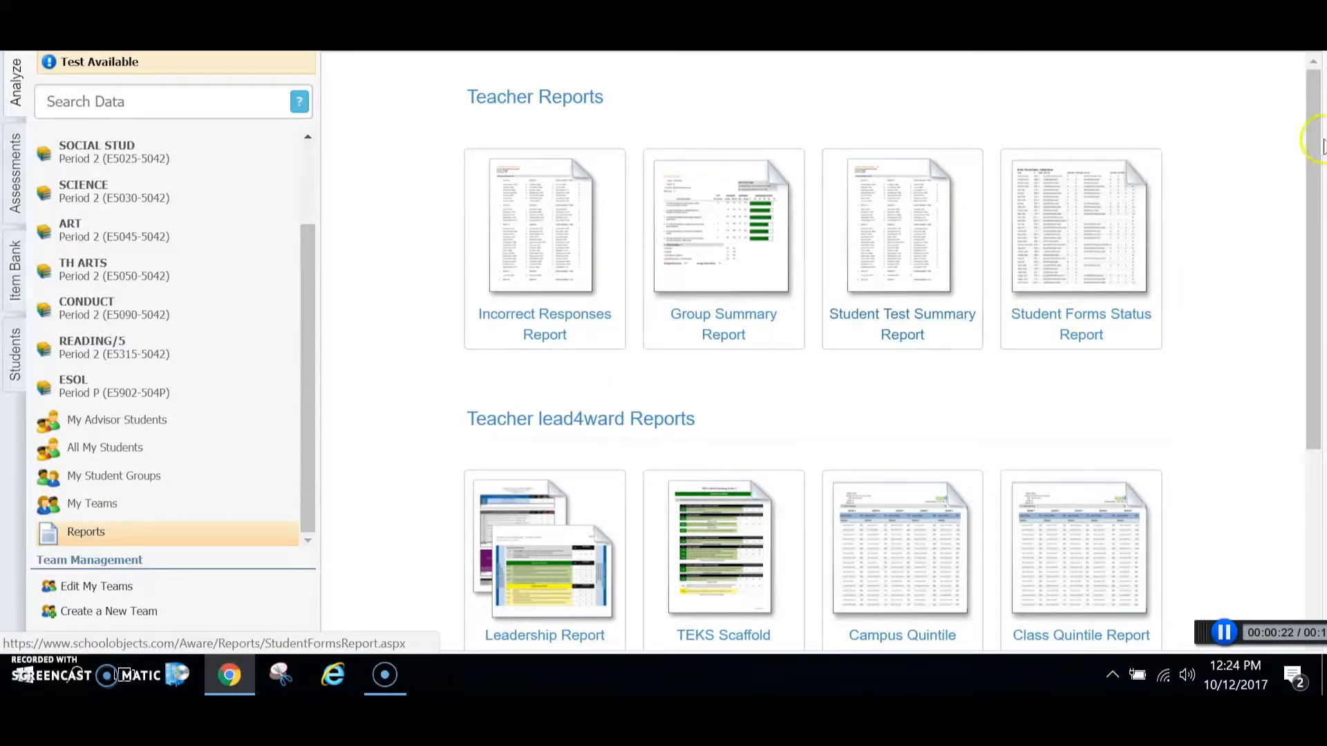
drag(1305, 134, 1312, 272)
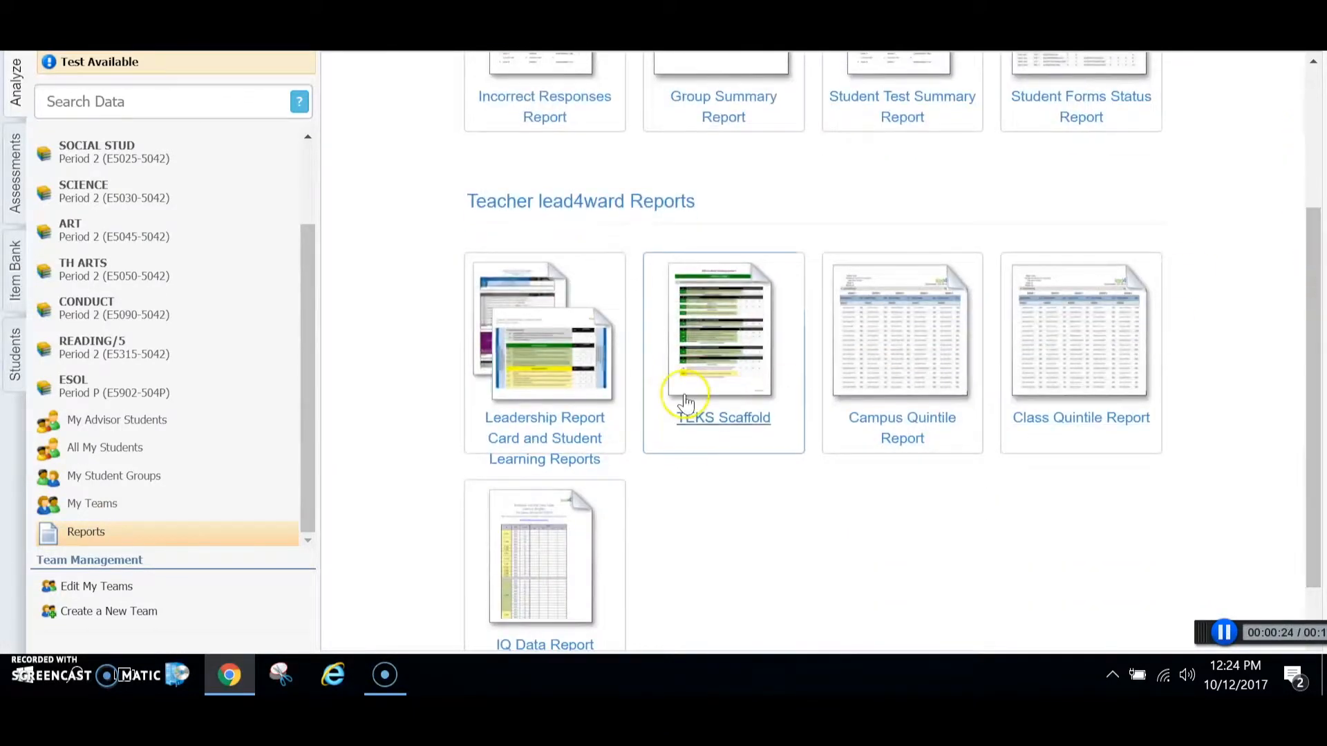
click(557, 425)
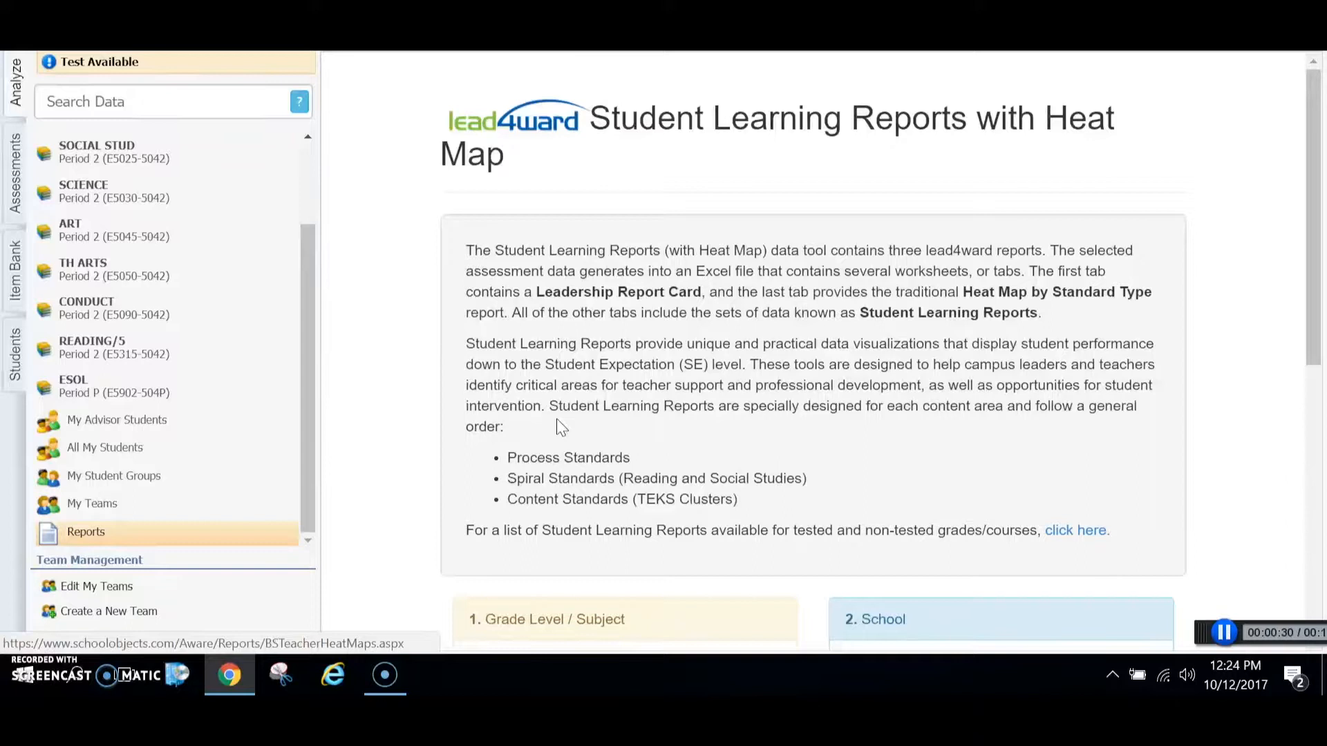
Step: Set the report to Grade 3 - Mathematics with Longitudinal STAAR at 5 - Five Years Back, and continue to the test selection
drag(1312, 159, 1313, 341)
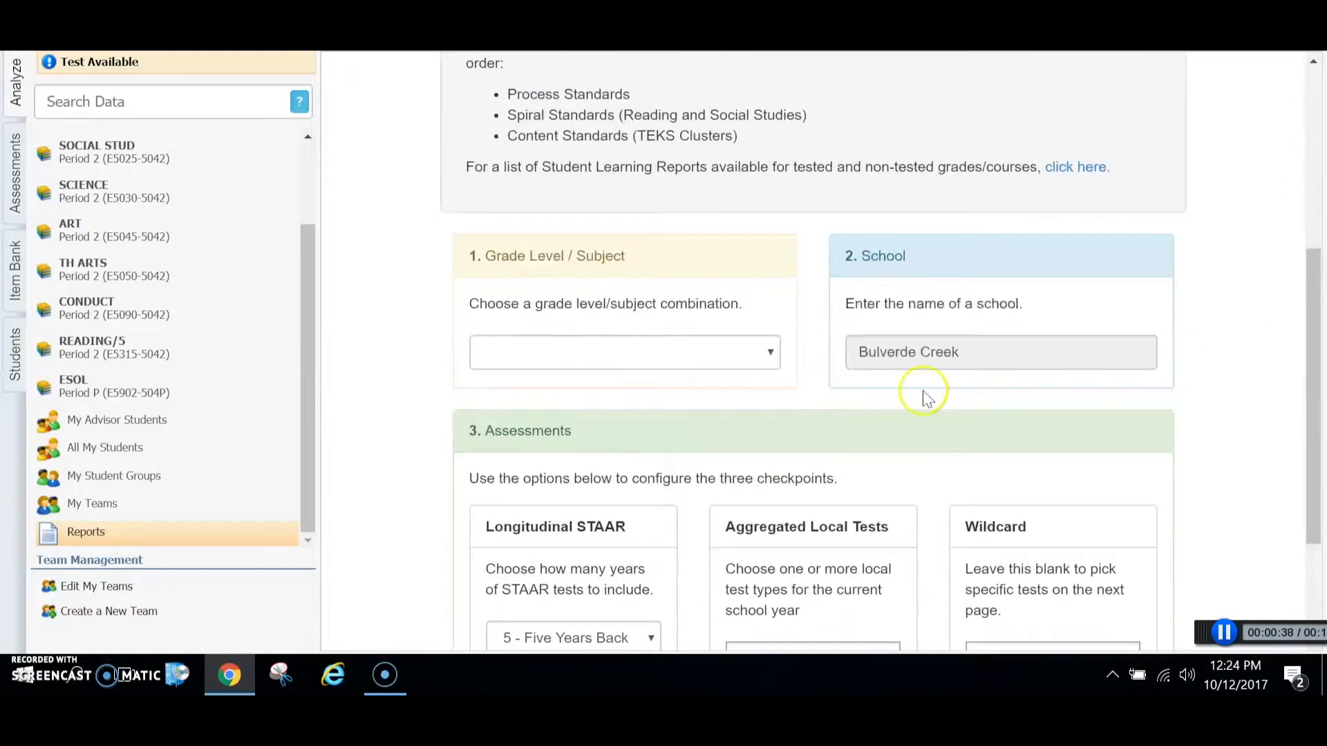
click(770, 355)
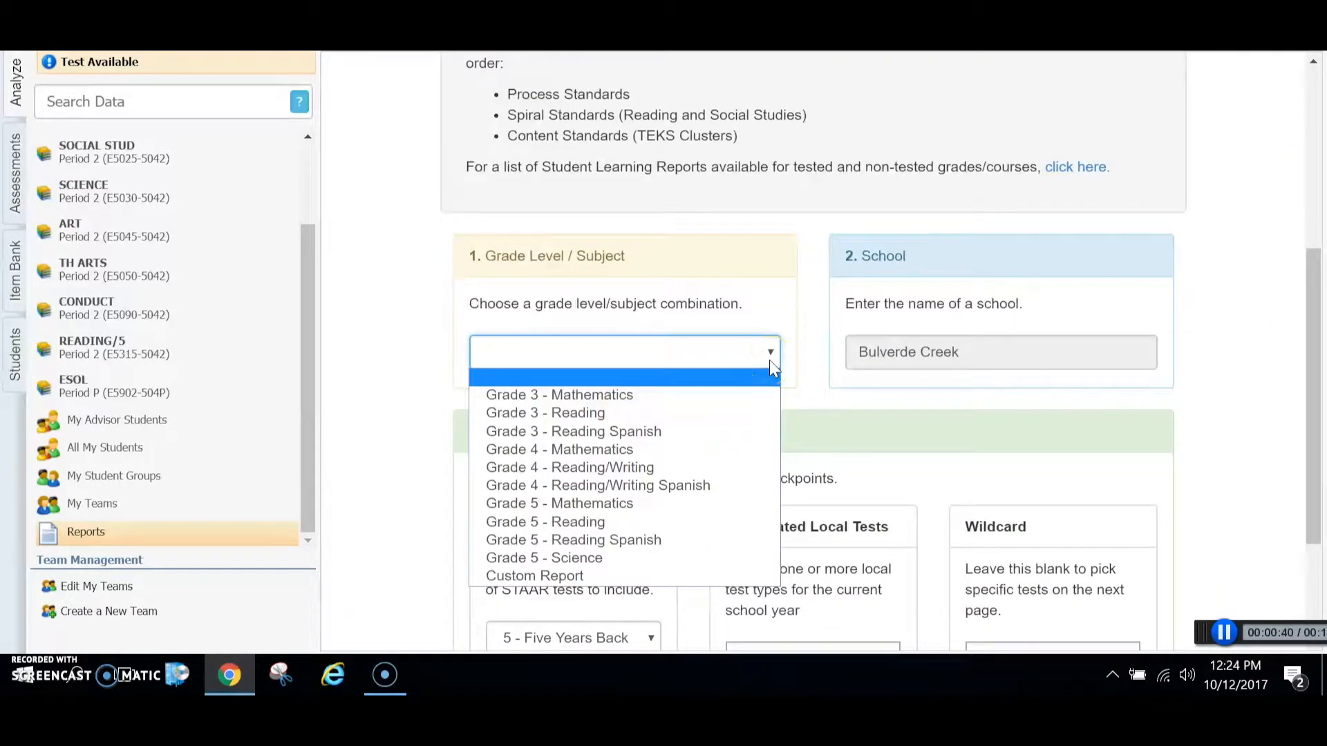
click(607, 395)
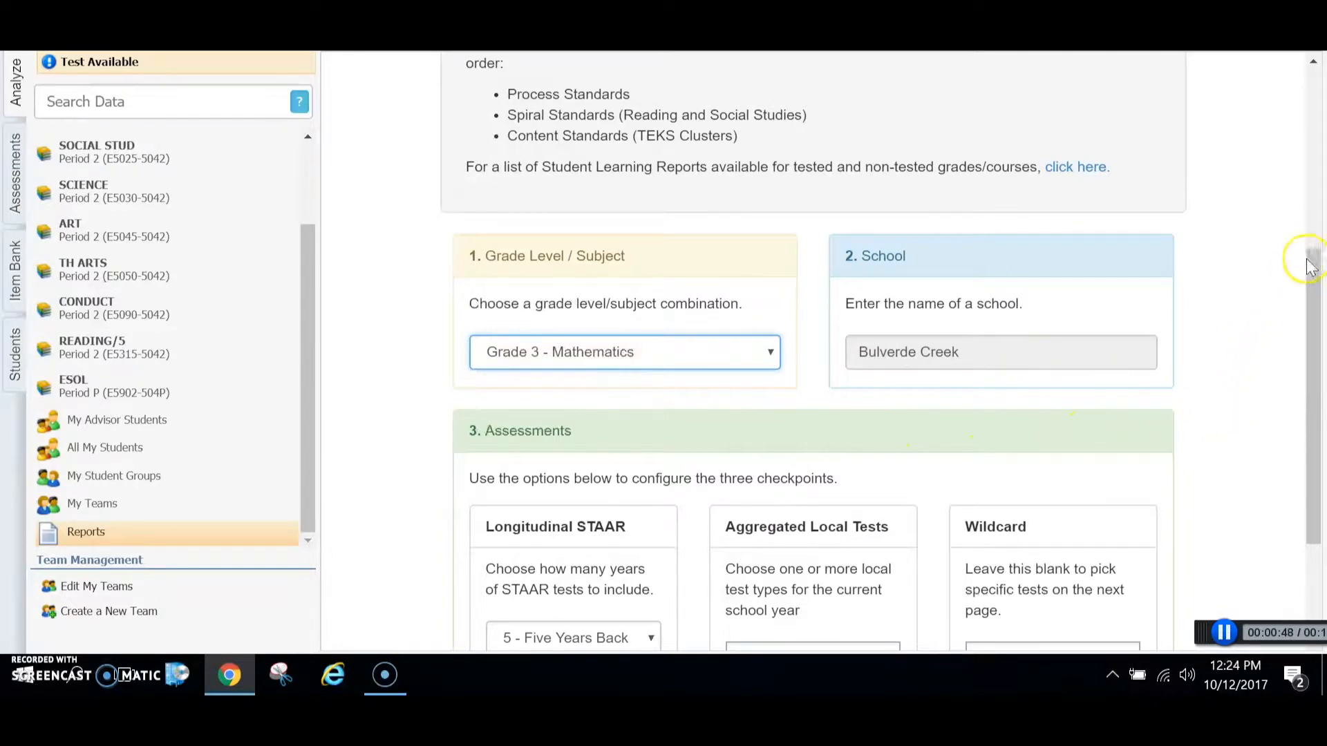
drag(1315, 261, 1320, 391)
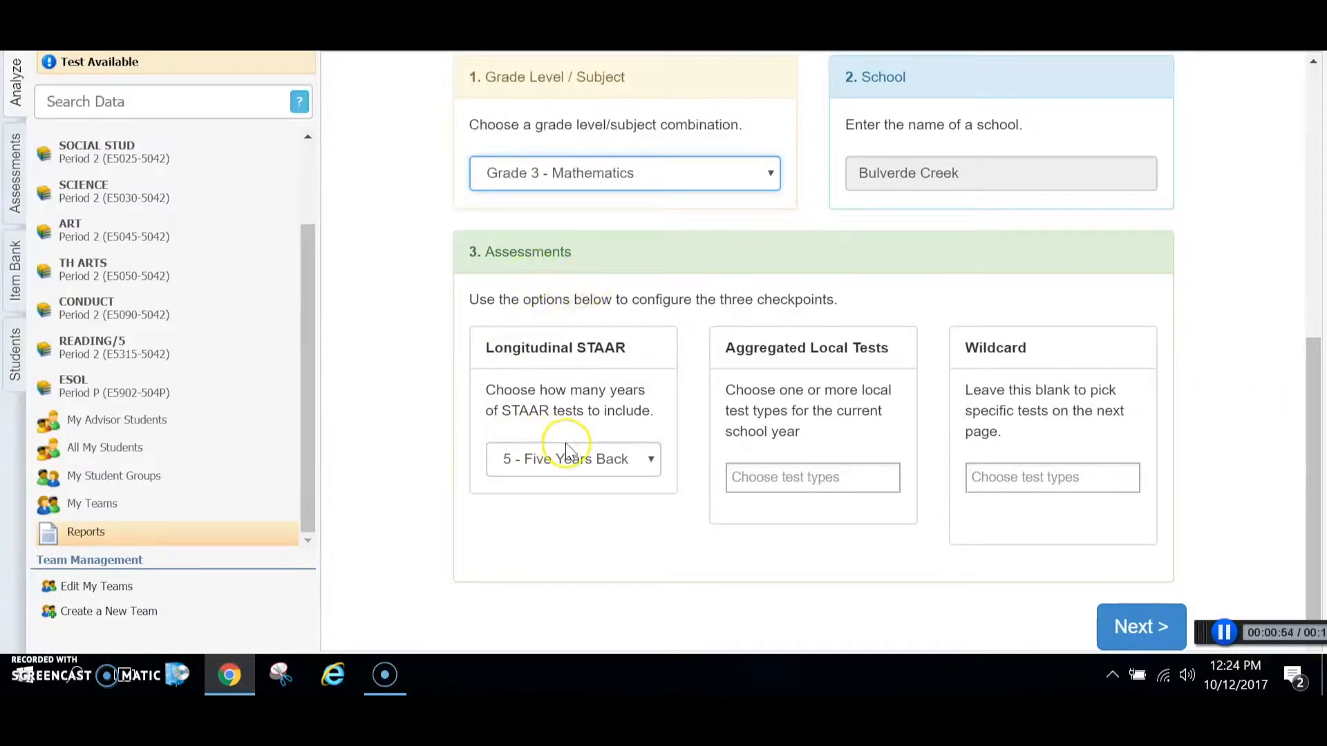
click(651, 460)
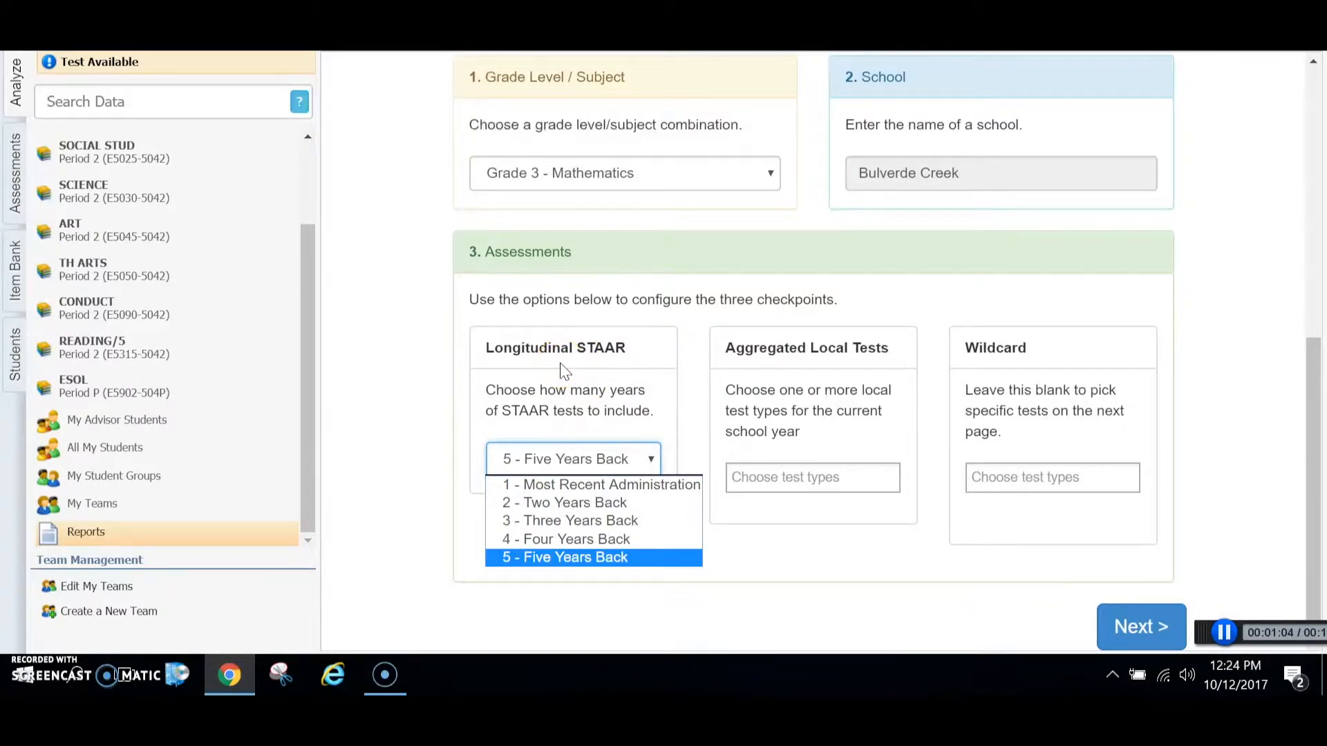
click(612, 559)
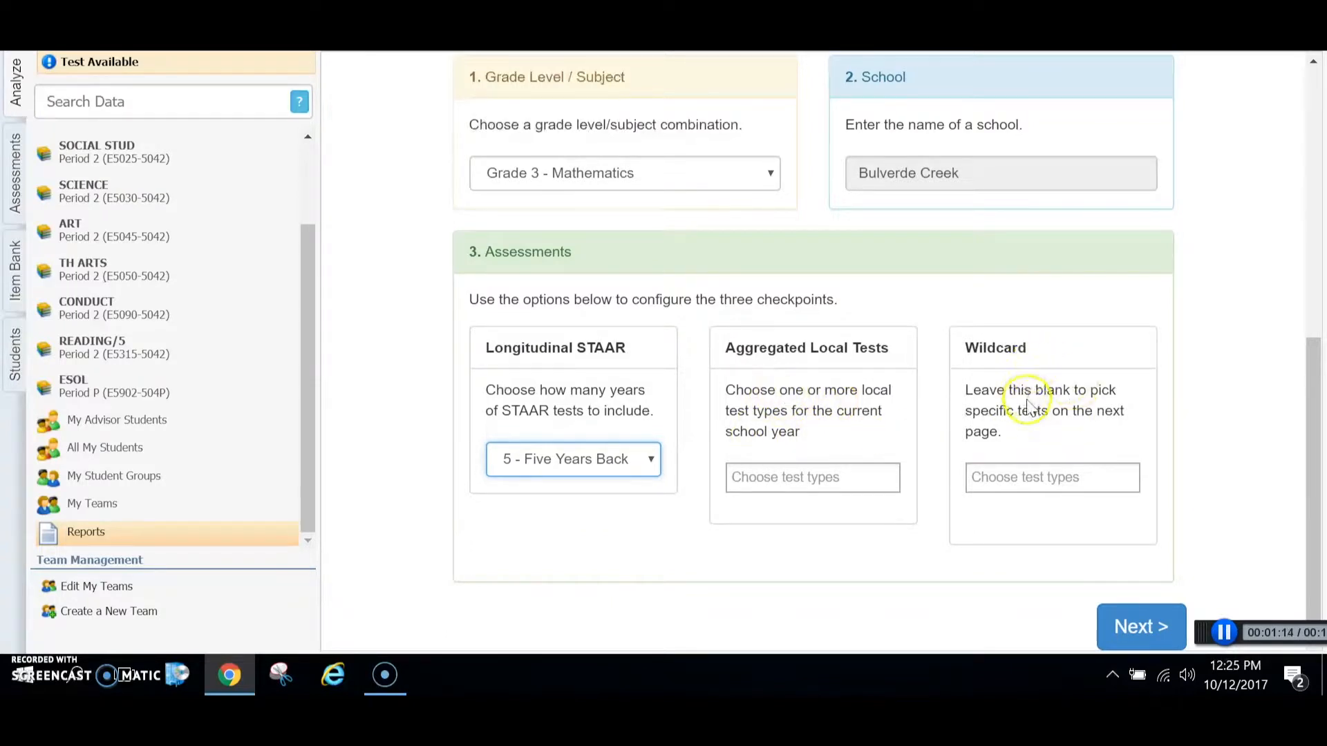
click(1137, 628)
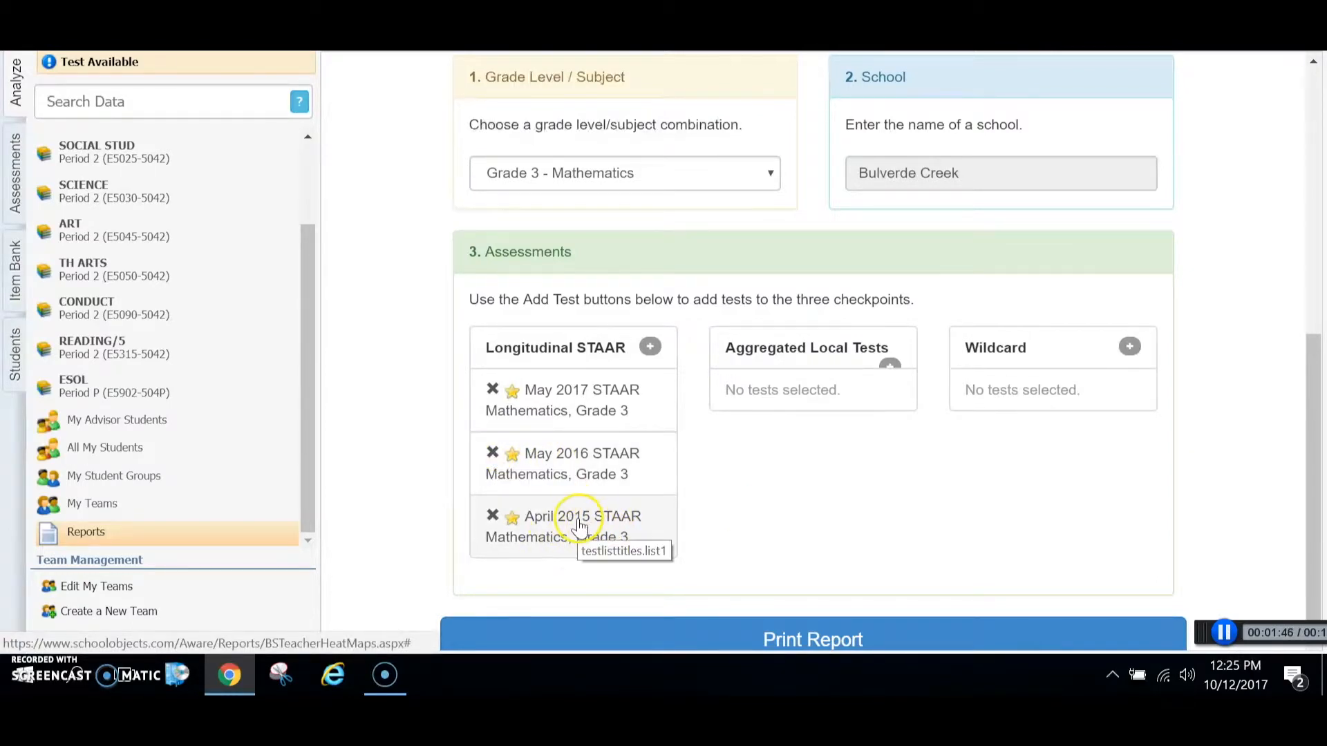
Step: Remove the May 2016 and May 2017 STAAR Mathematics, Grade 3 tests from the Longitudinal STAAR checkpoint
click(493, 453)
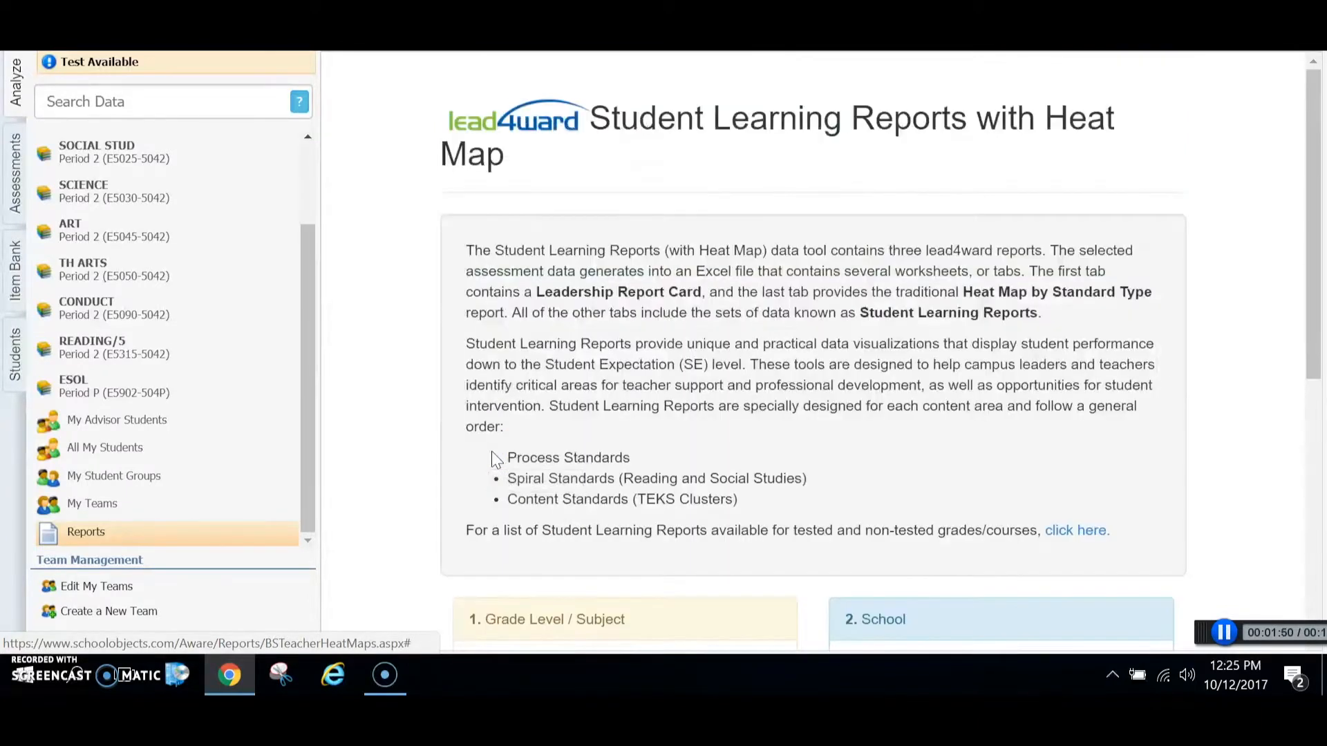
drag(1311, 356, 1311, 593)
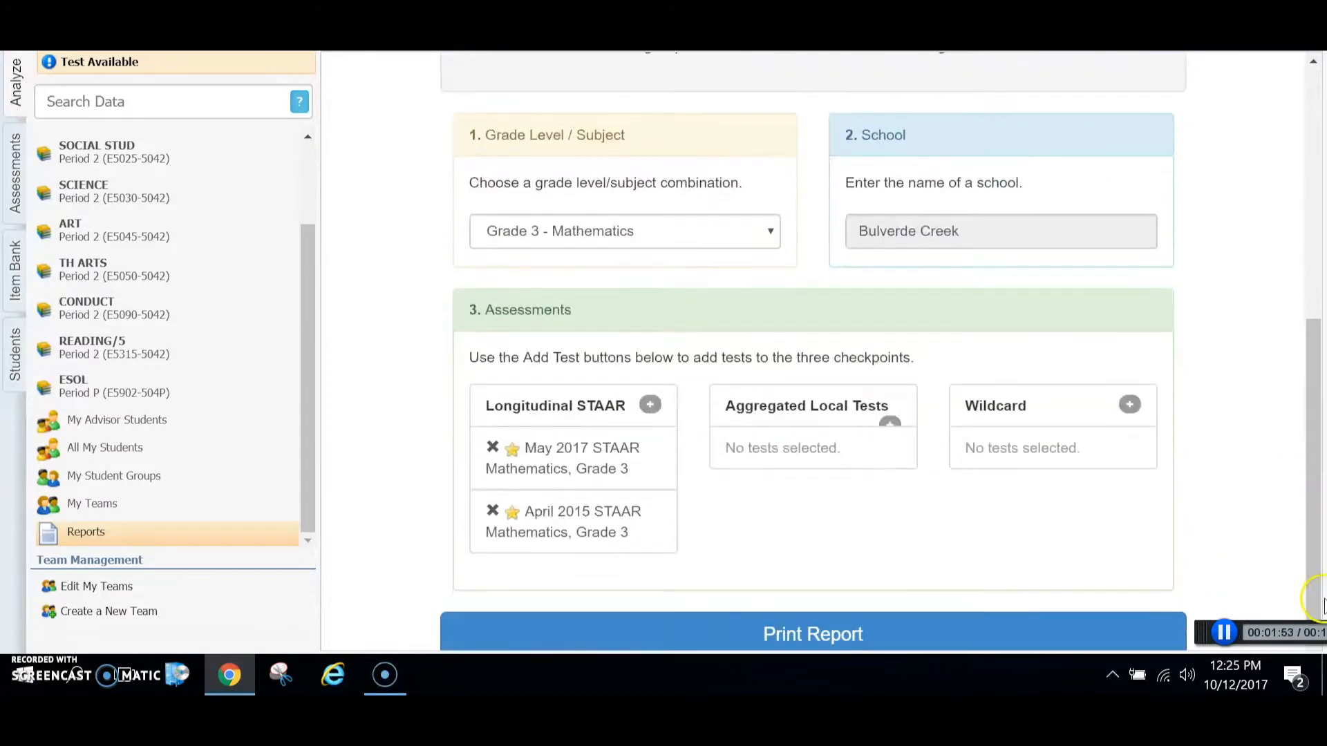
click(493, 453)
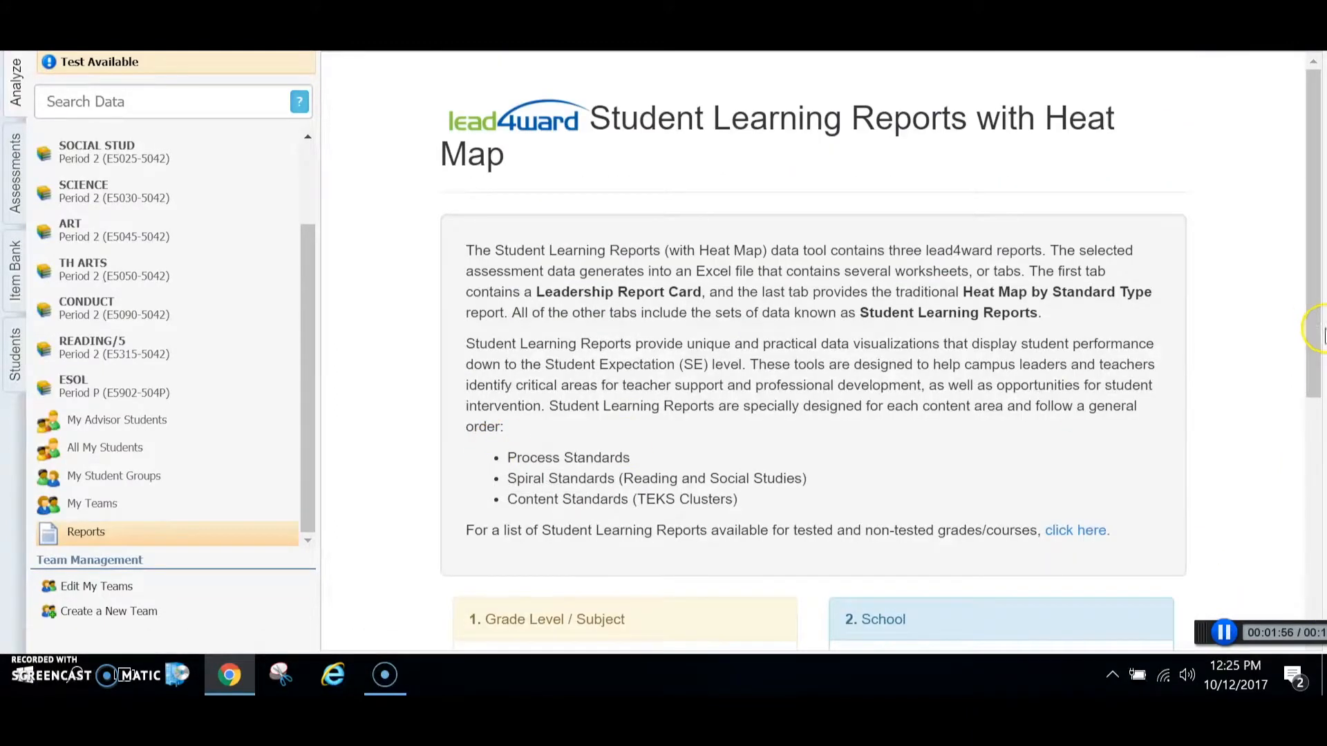
Step: Search for a test to add to Aggregated Local Tests, filtering by STAAR, Math and Grade 3
drag(1313, 331, 1313, 567)
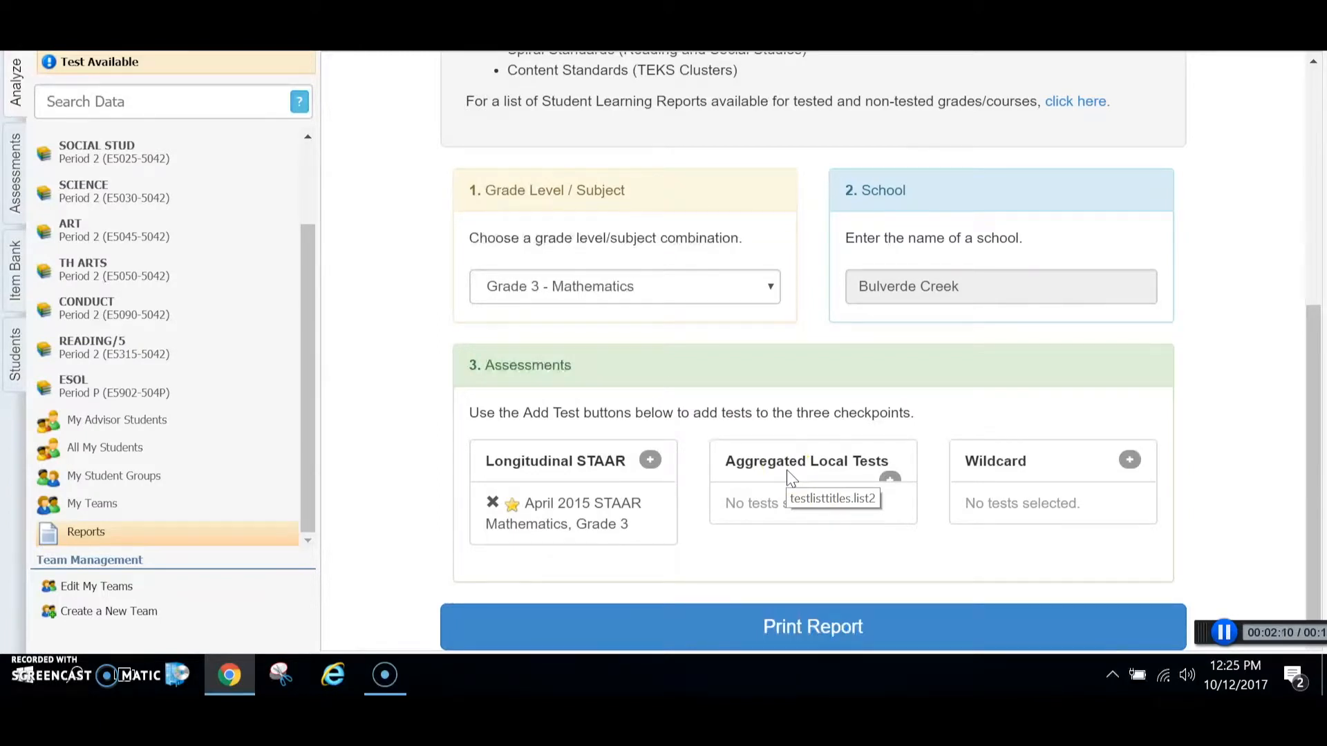
click(891, 477)
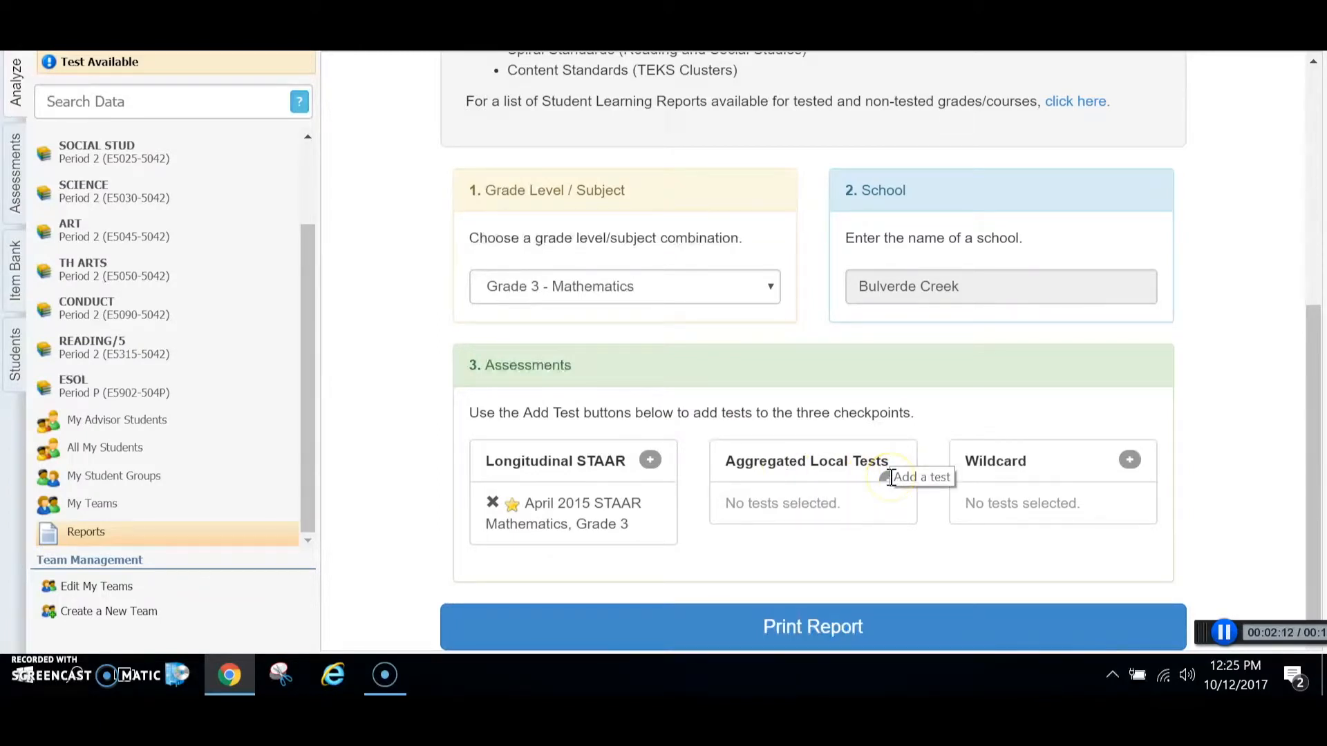
click(891, 477)
click(779, 224)
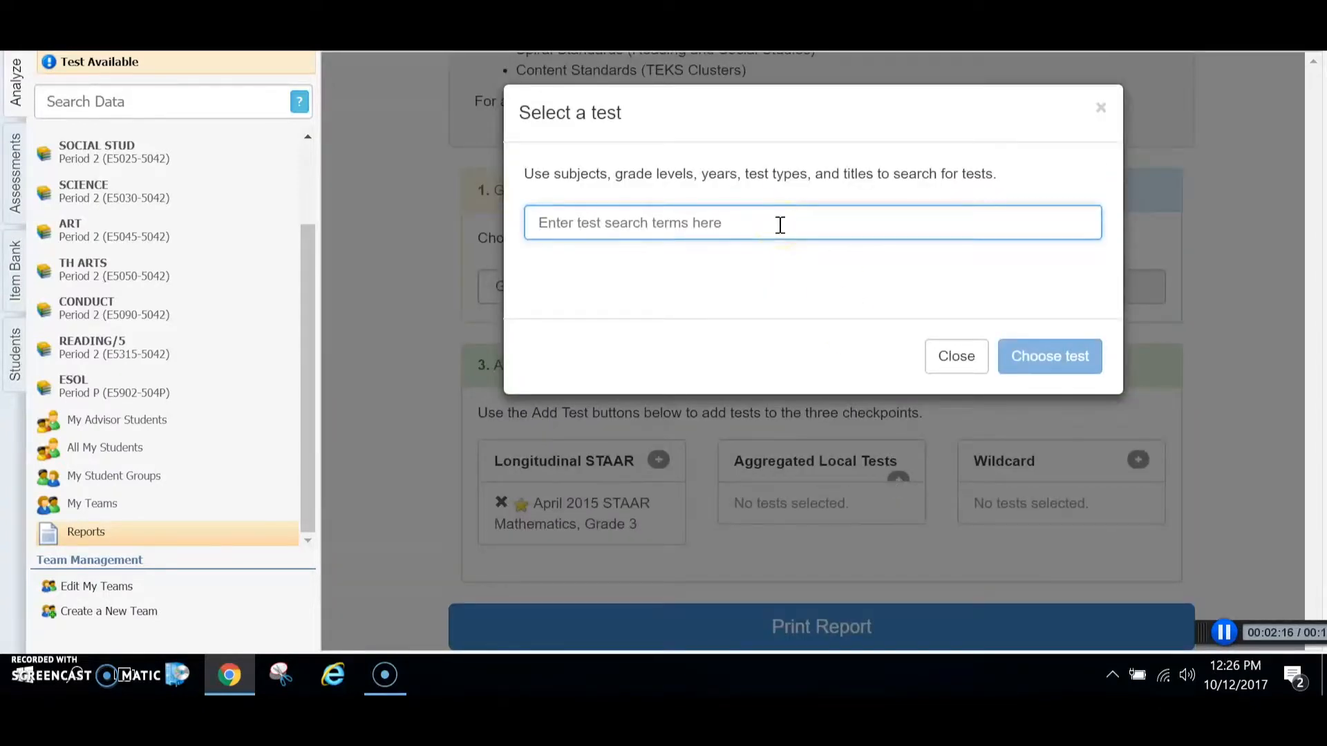
text(stt)
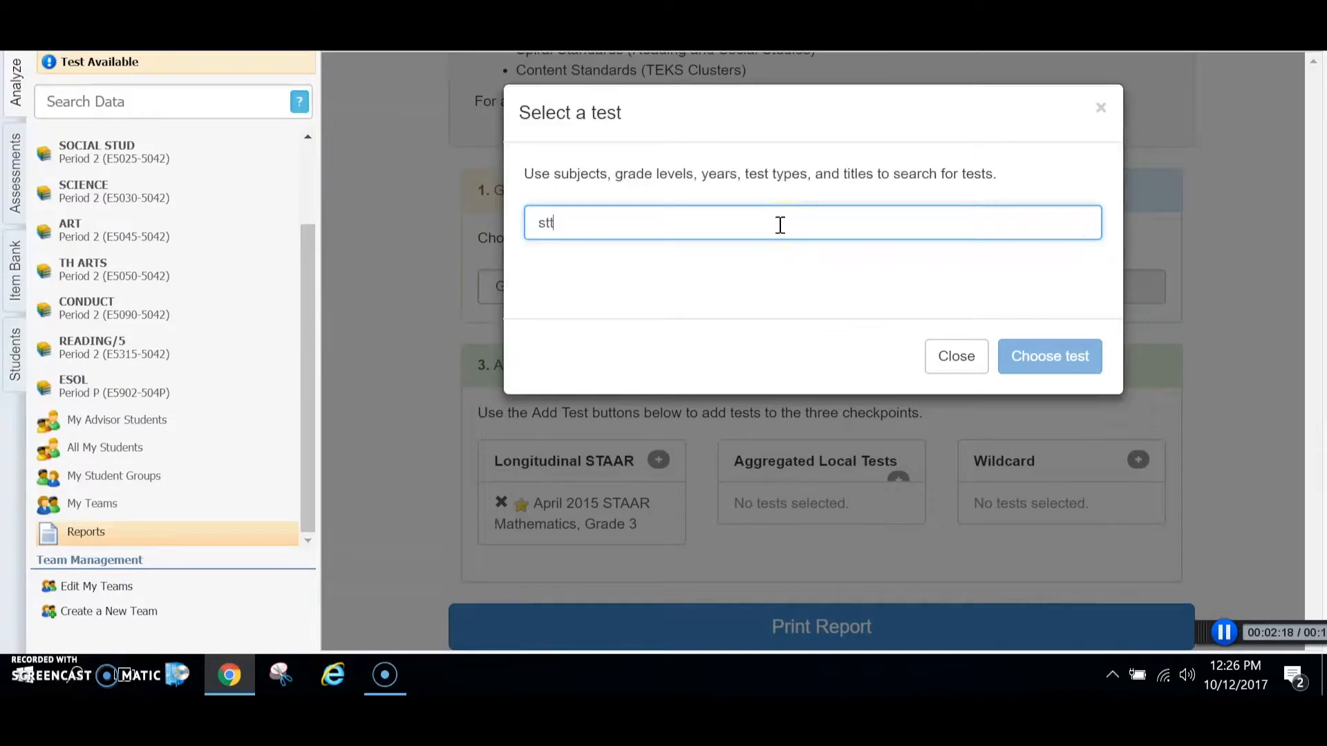
key(BackSpace)
text(aa)
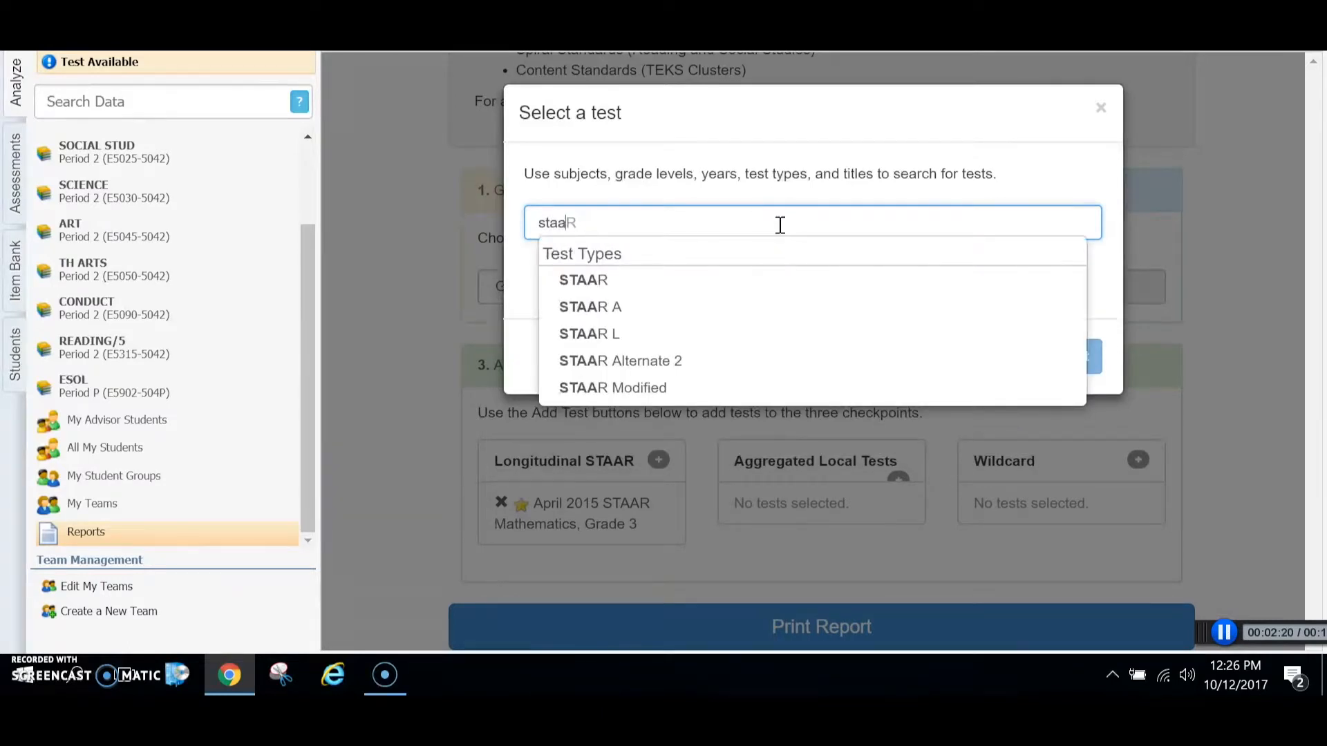
click(586, 280)
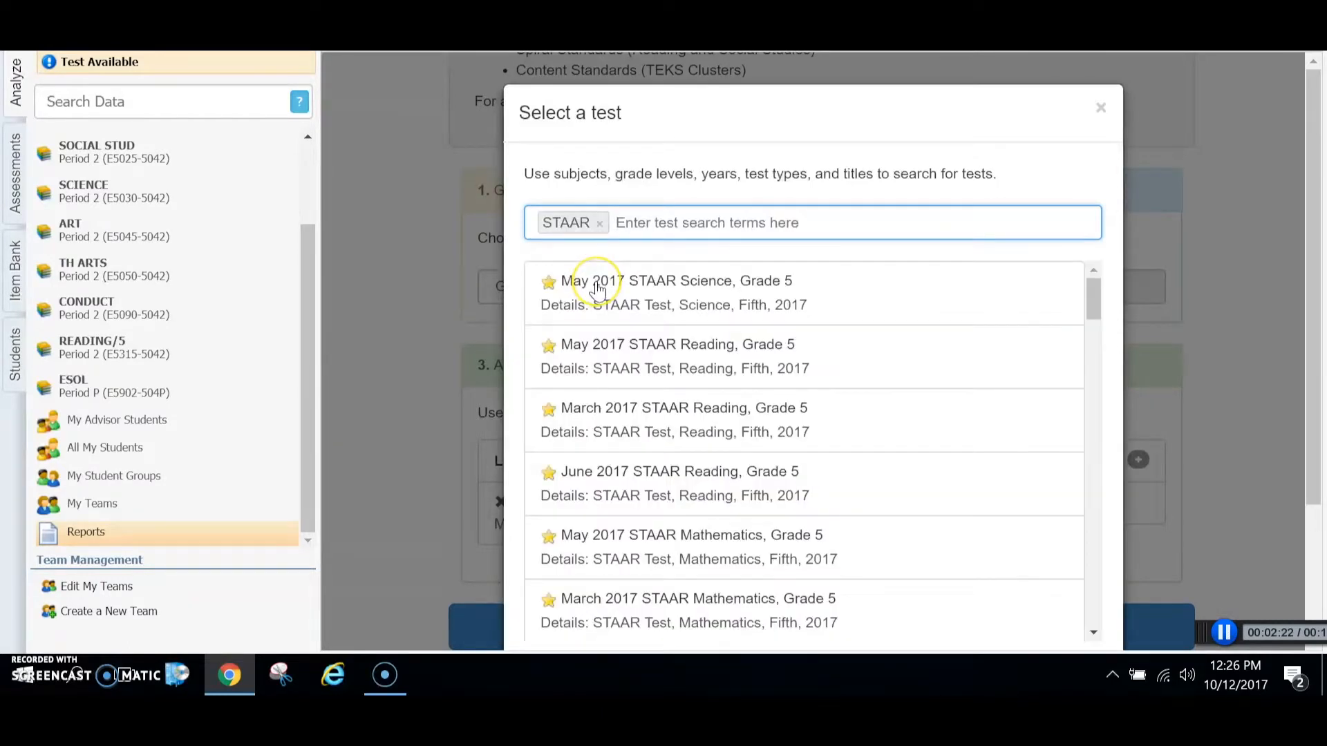
text(math)
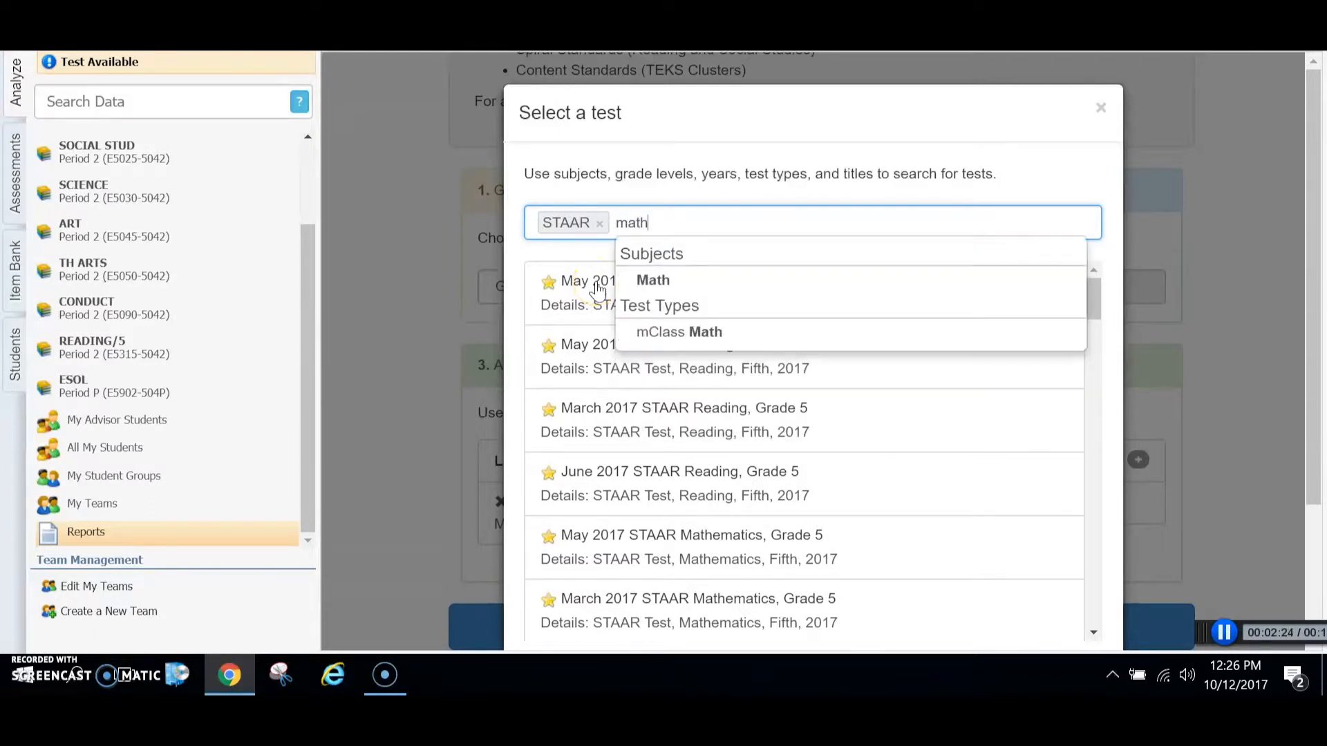
click(660, 281)
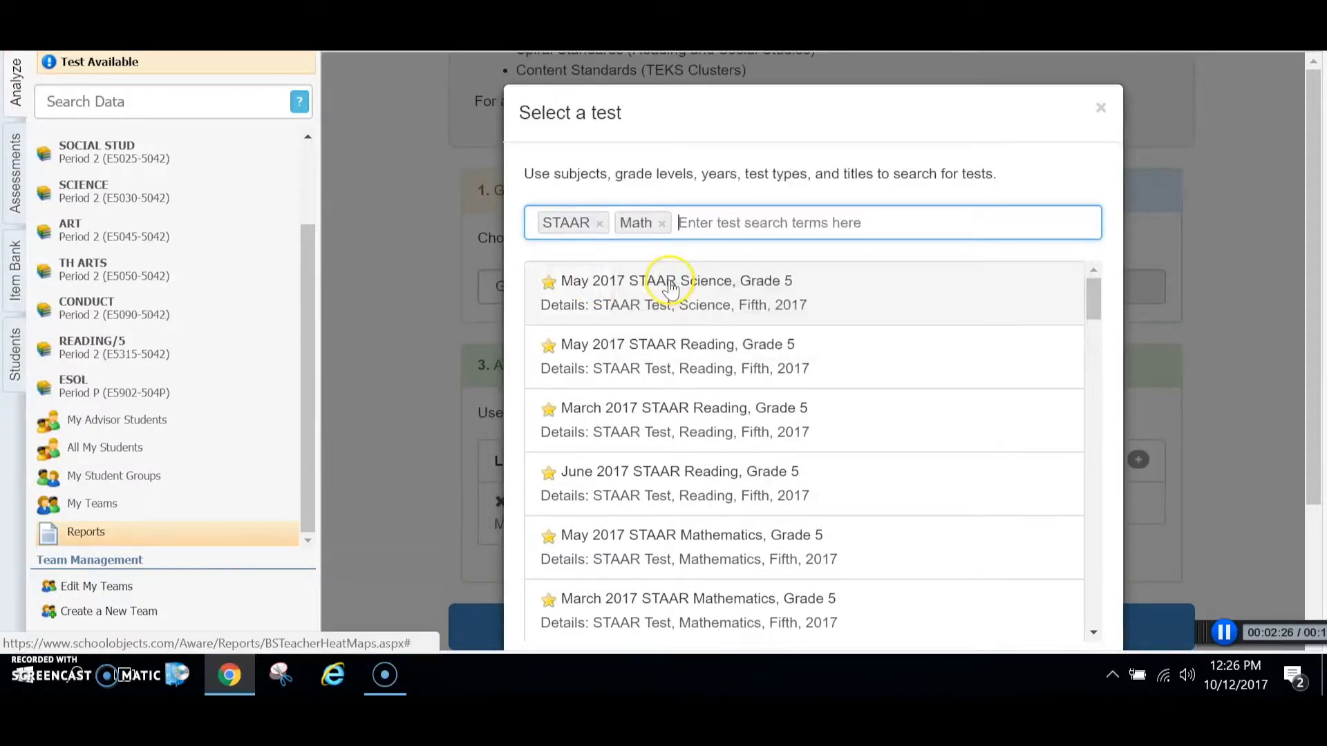
text(grade )
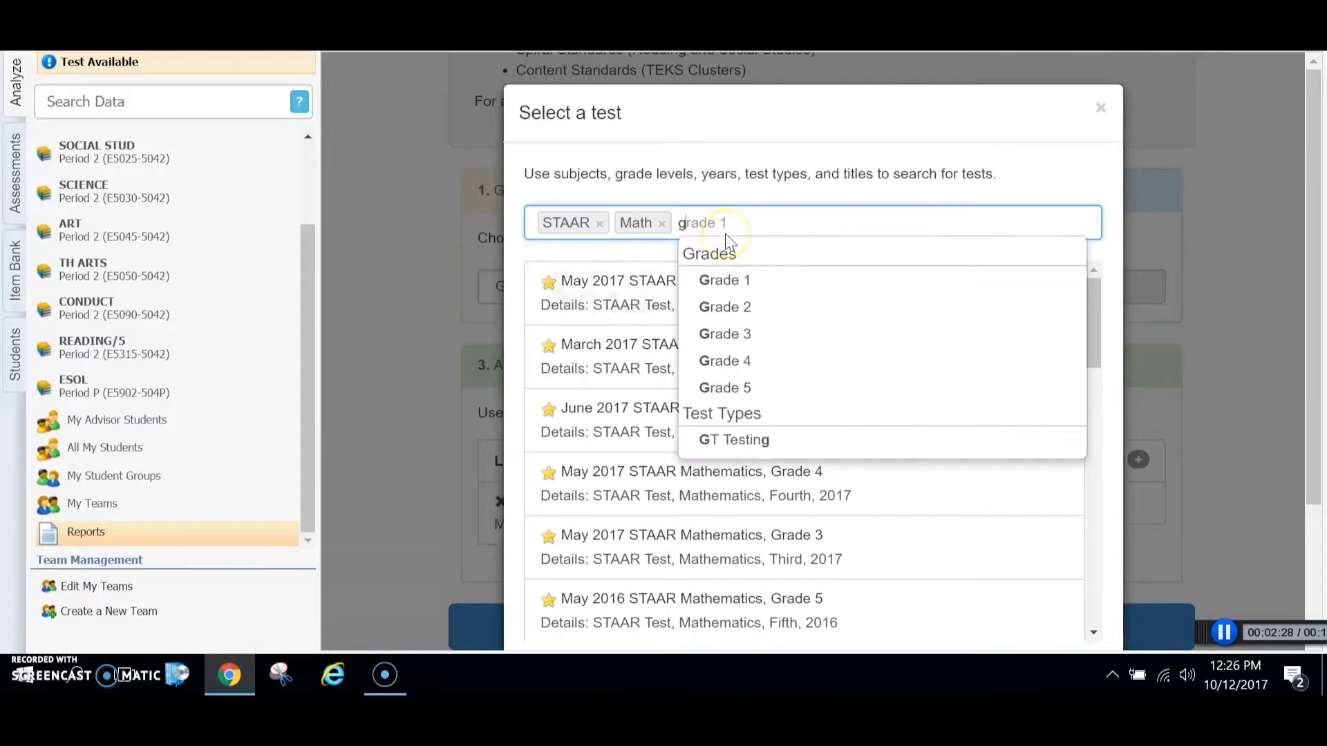
text(3)
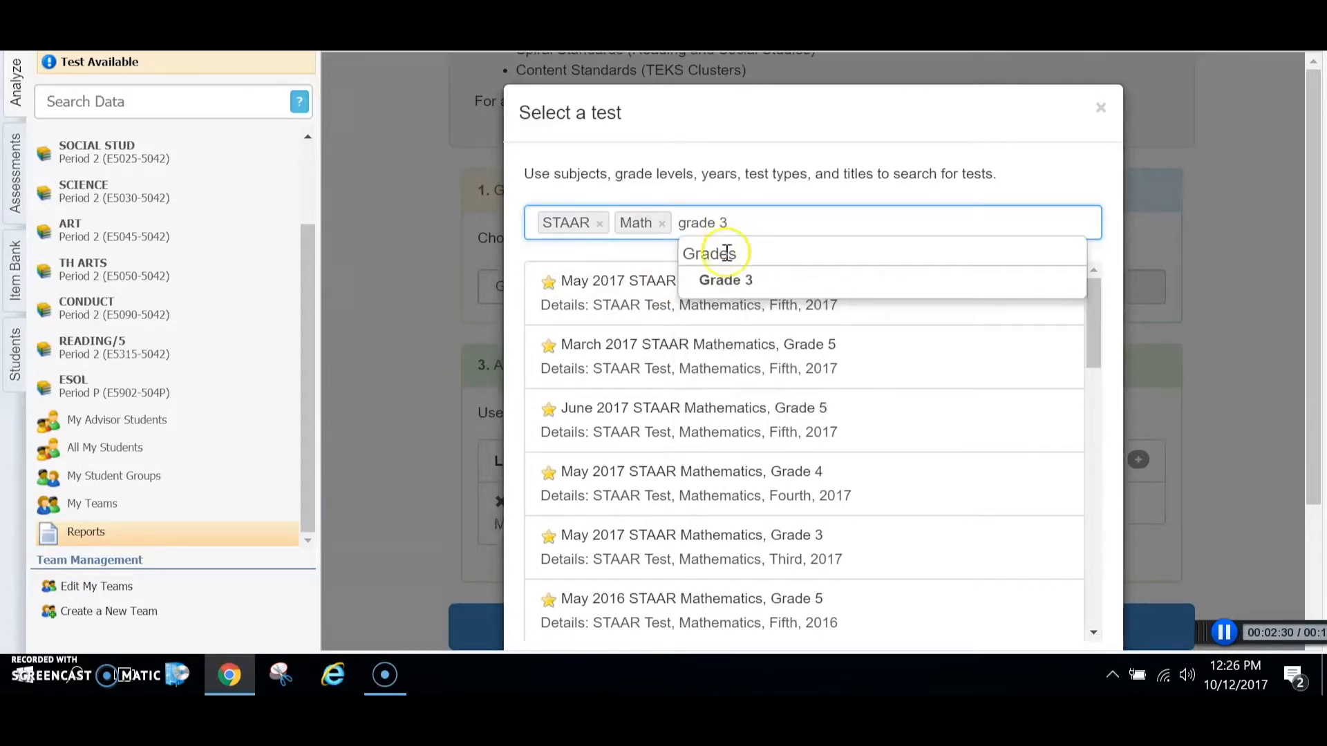
click(725, 280)
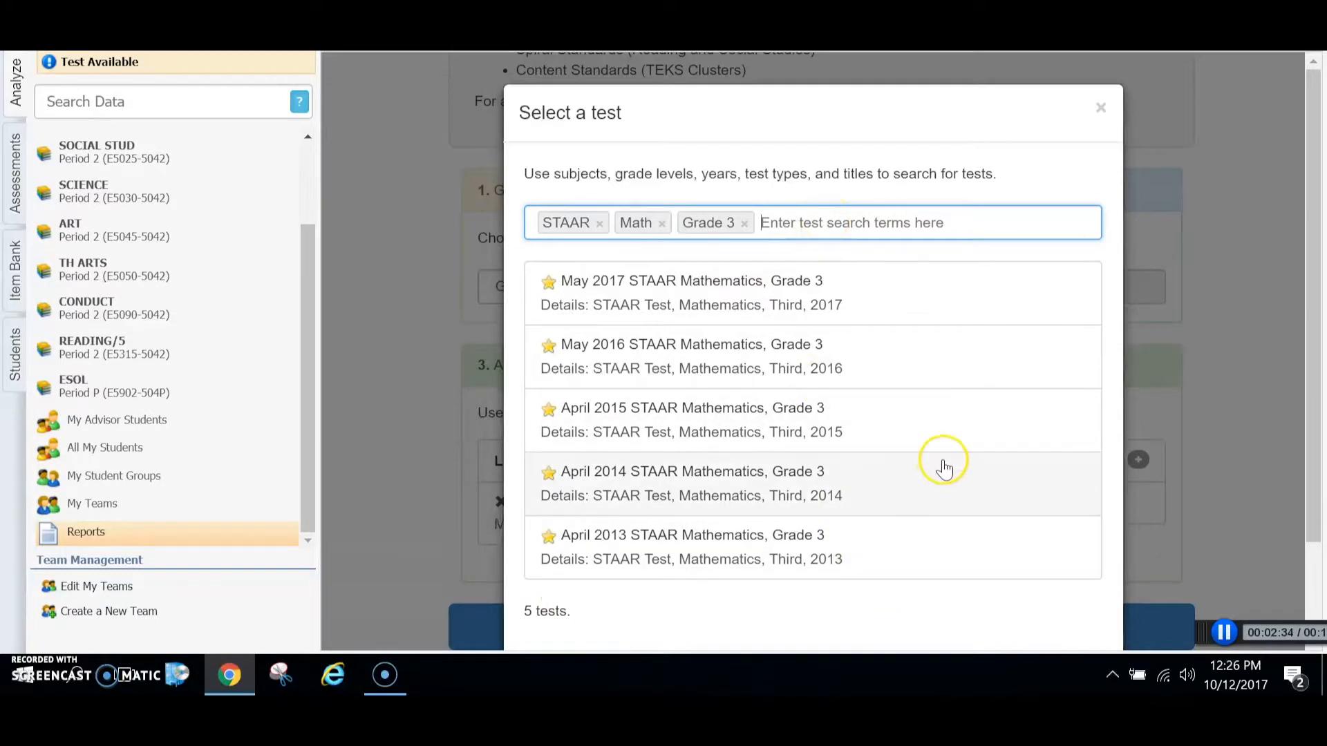
Step: Choose the May 2016 STAAR Mathematics, Grade 3 test for the Aggregated Local Tests checkpoint
click(679, 364)
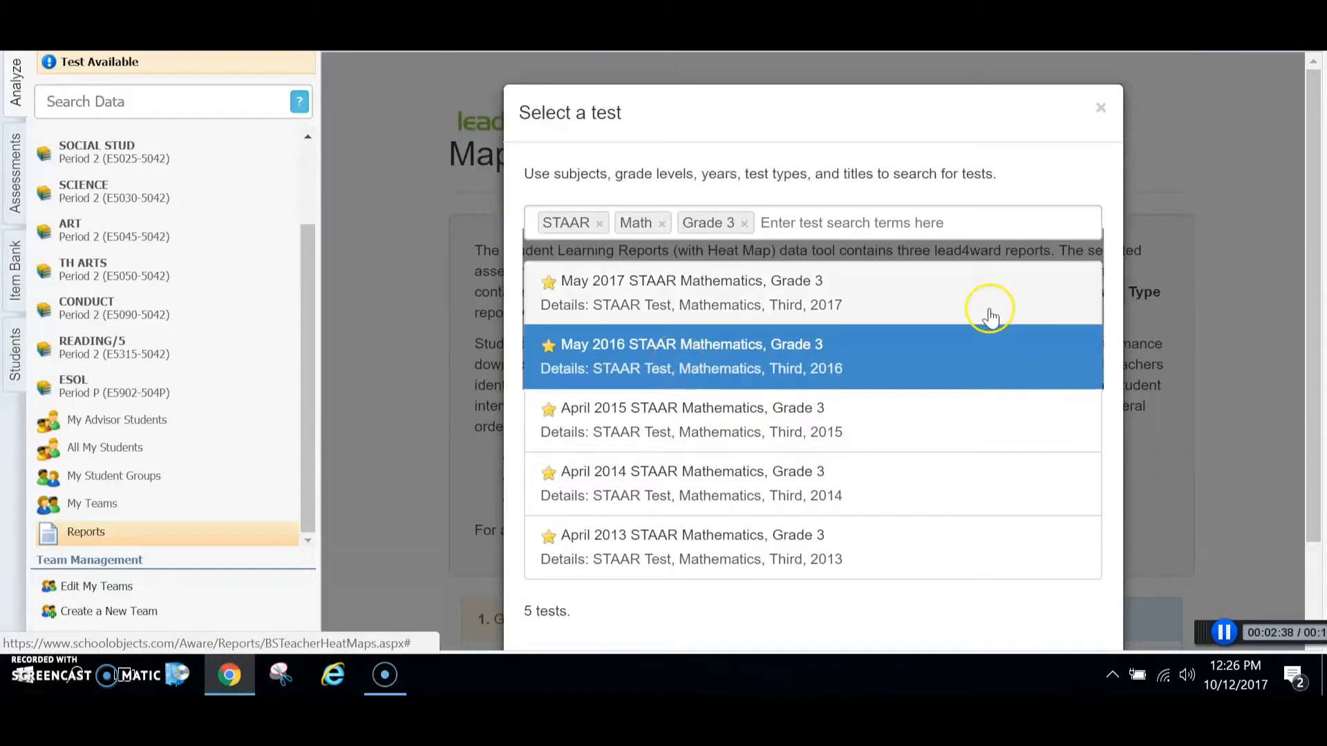
scroll(1304, 249, down, 2)
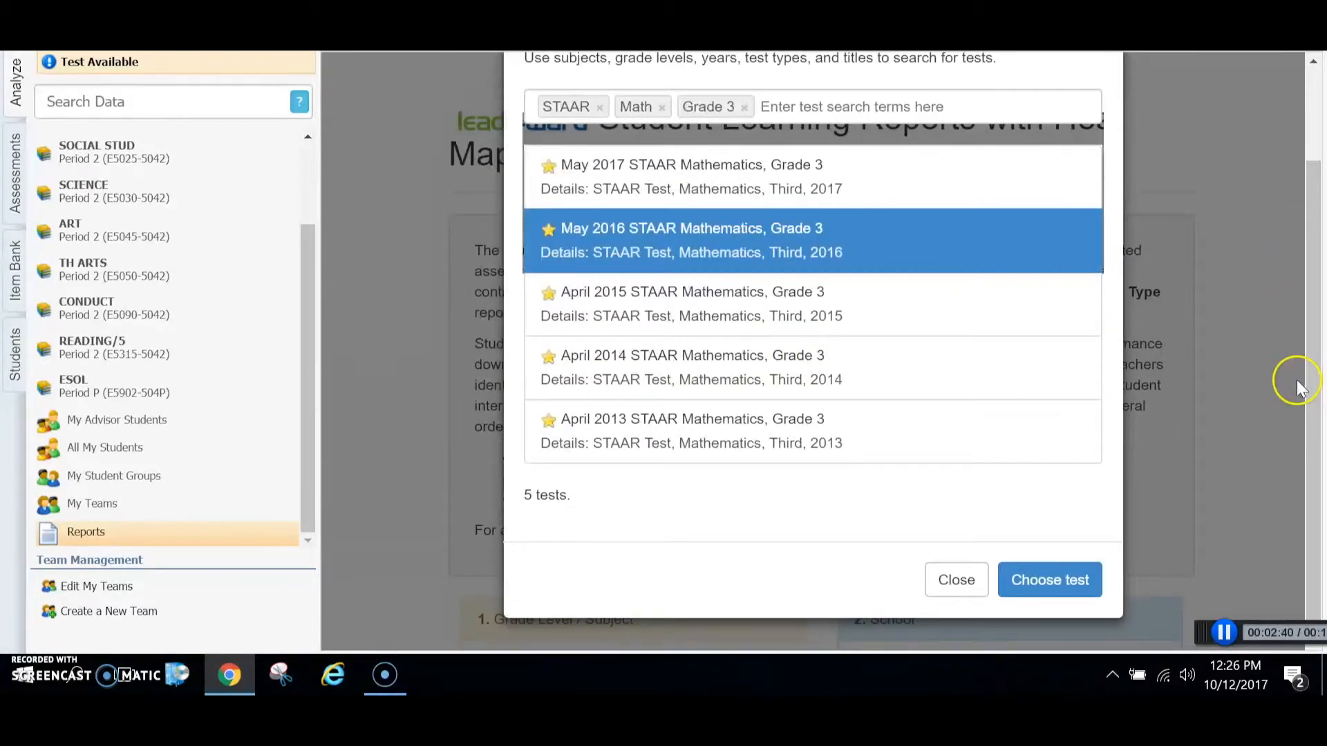
click(1067, 577)
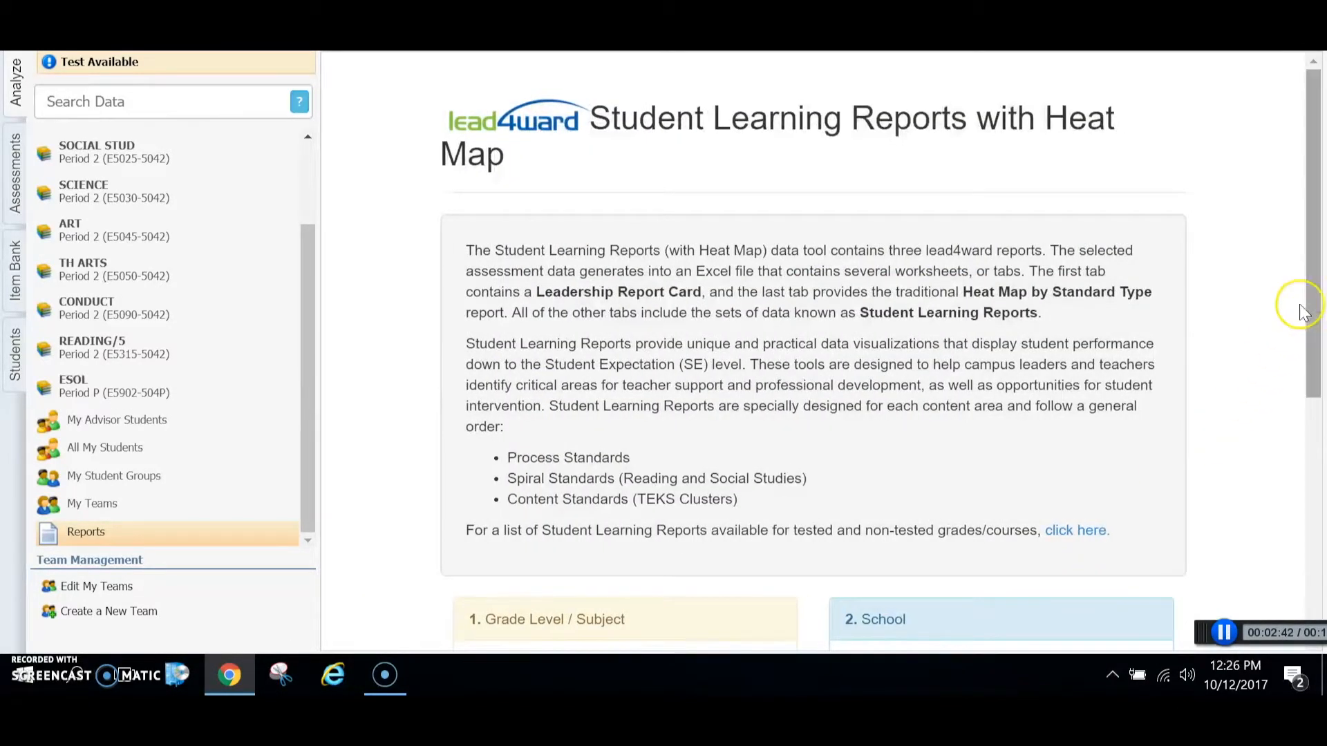
Step: Add the May 2017 STAAR Mathematics, Grade 3 test to the Wildcard checkpoint and print the report
scroll(1310, 325, down, 6)
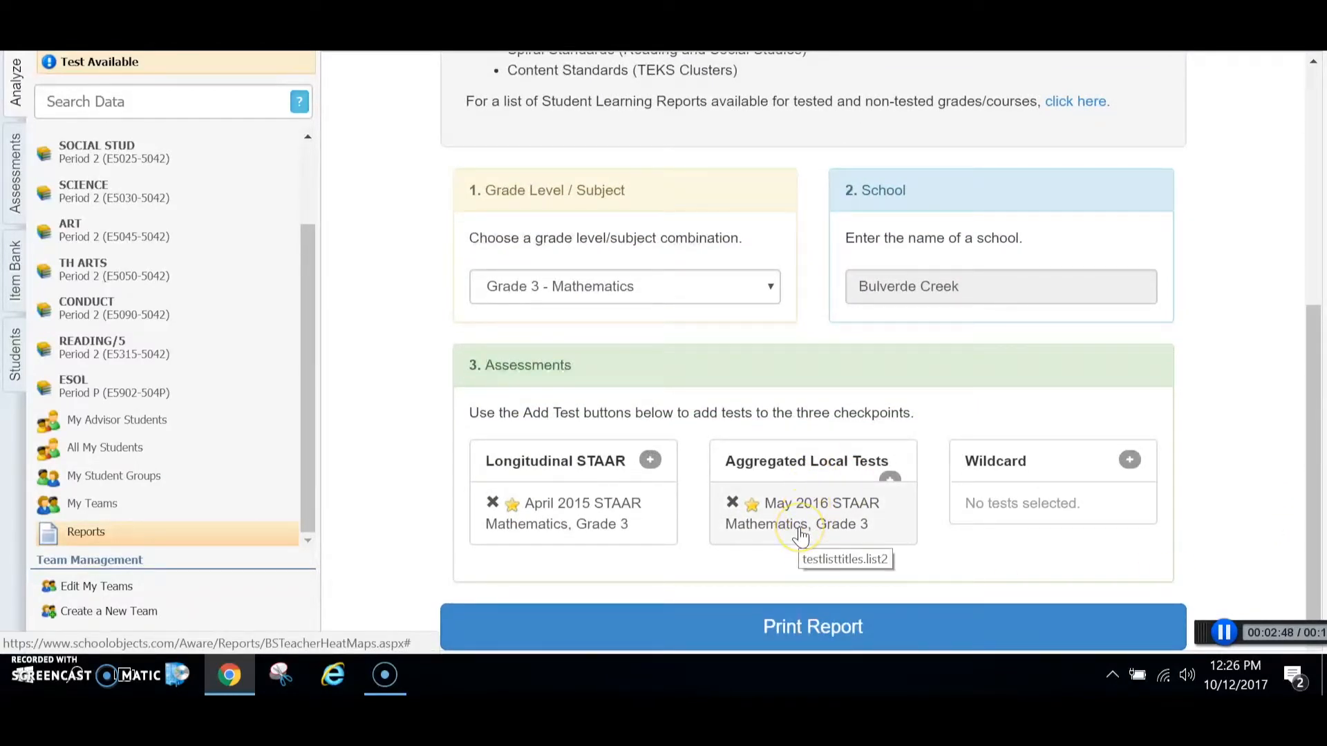
click(1129, 460)
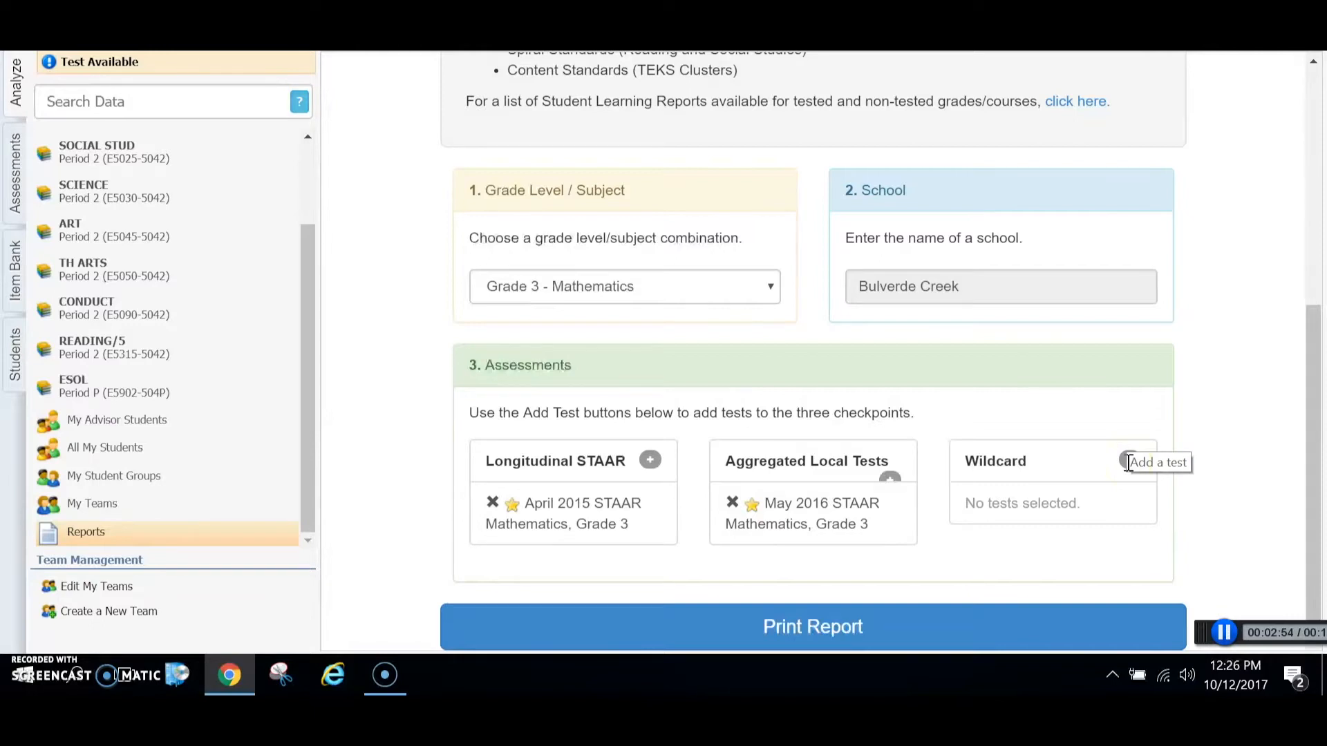
click(1130, 461)
click(809, 230)
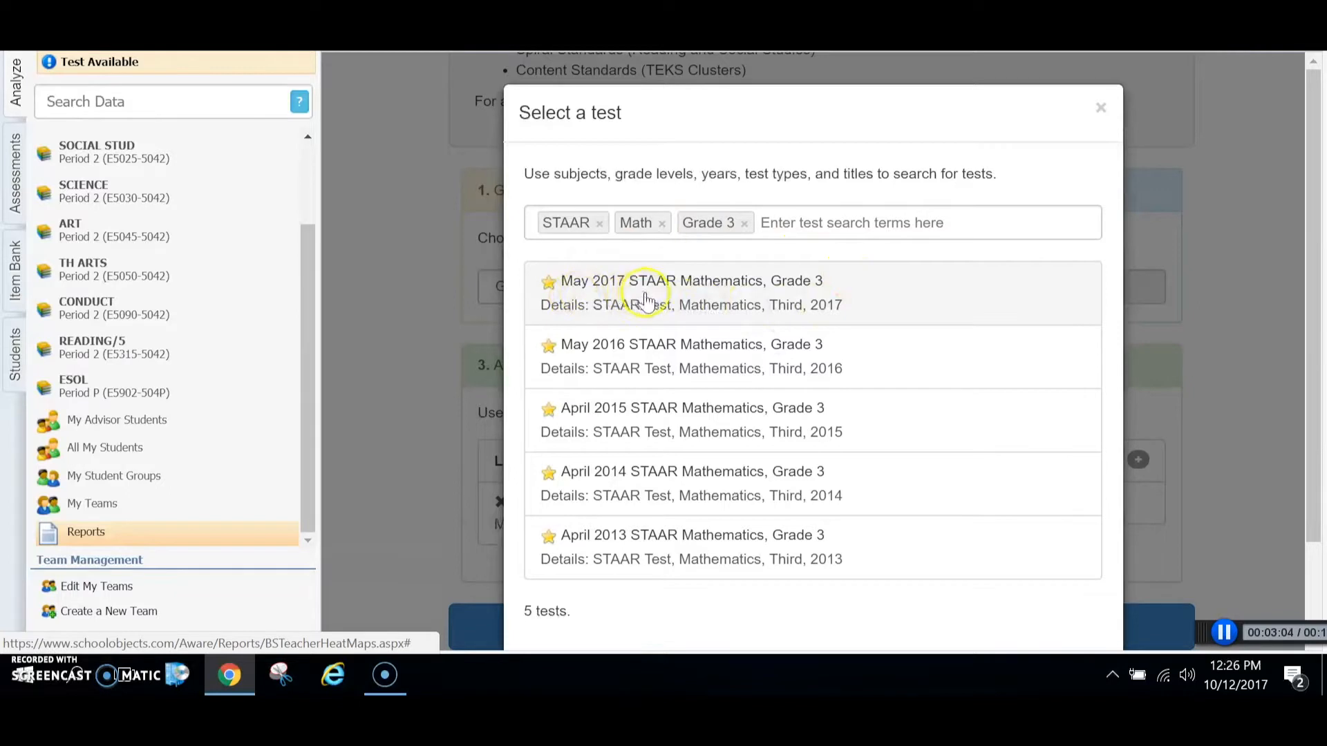
click(730, 312)
drag(1306, 284, 1312, 435)
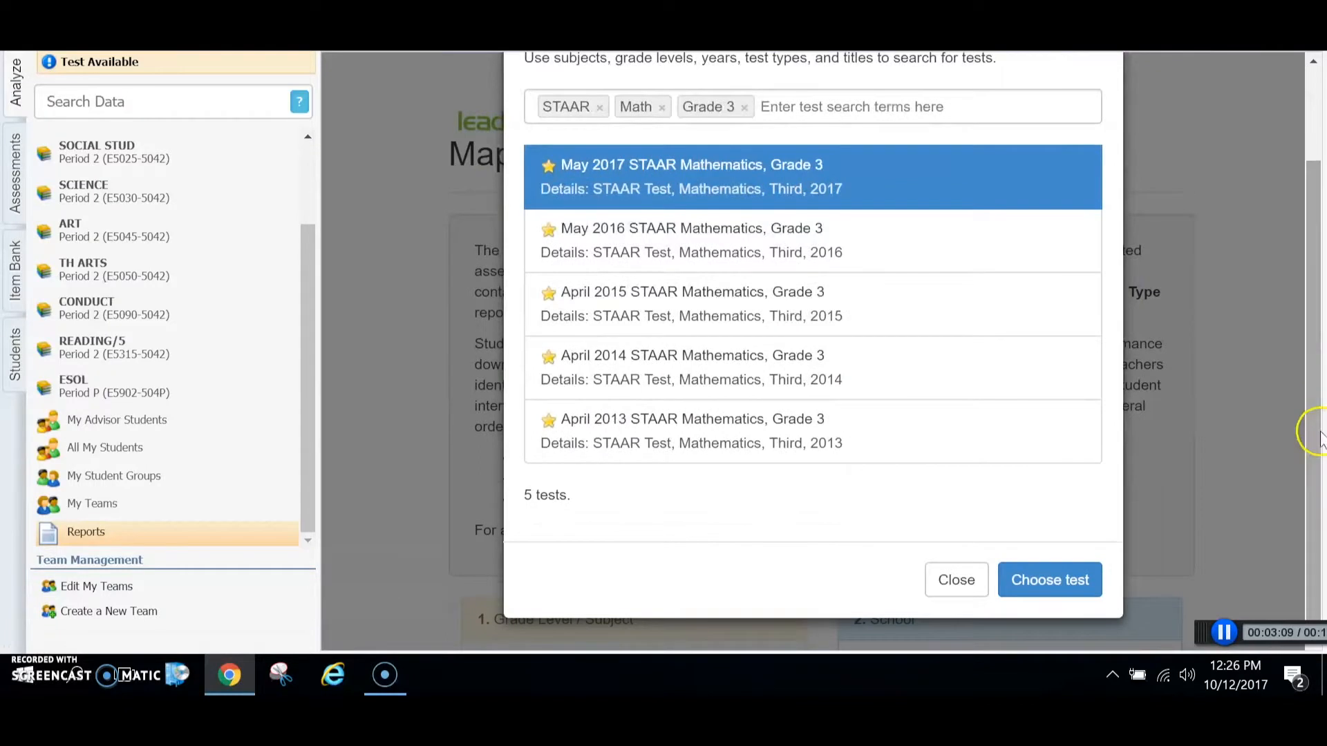
click(1049, 587)
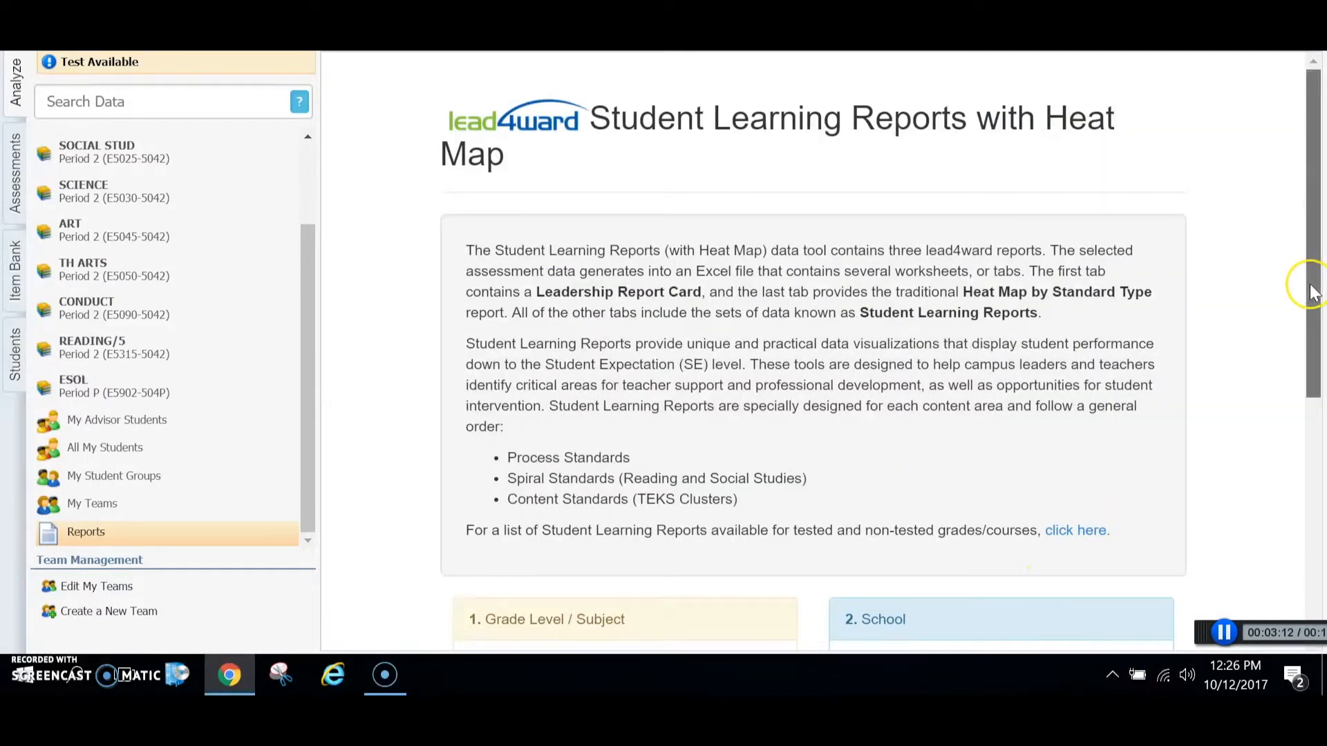
drag(1312, 290, 1312, 532)
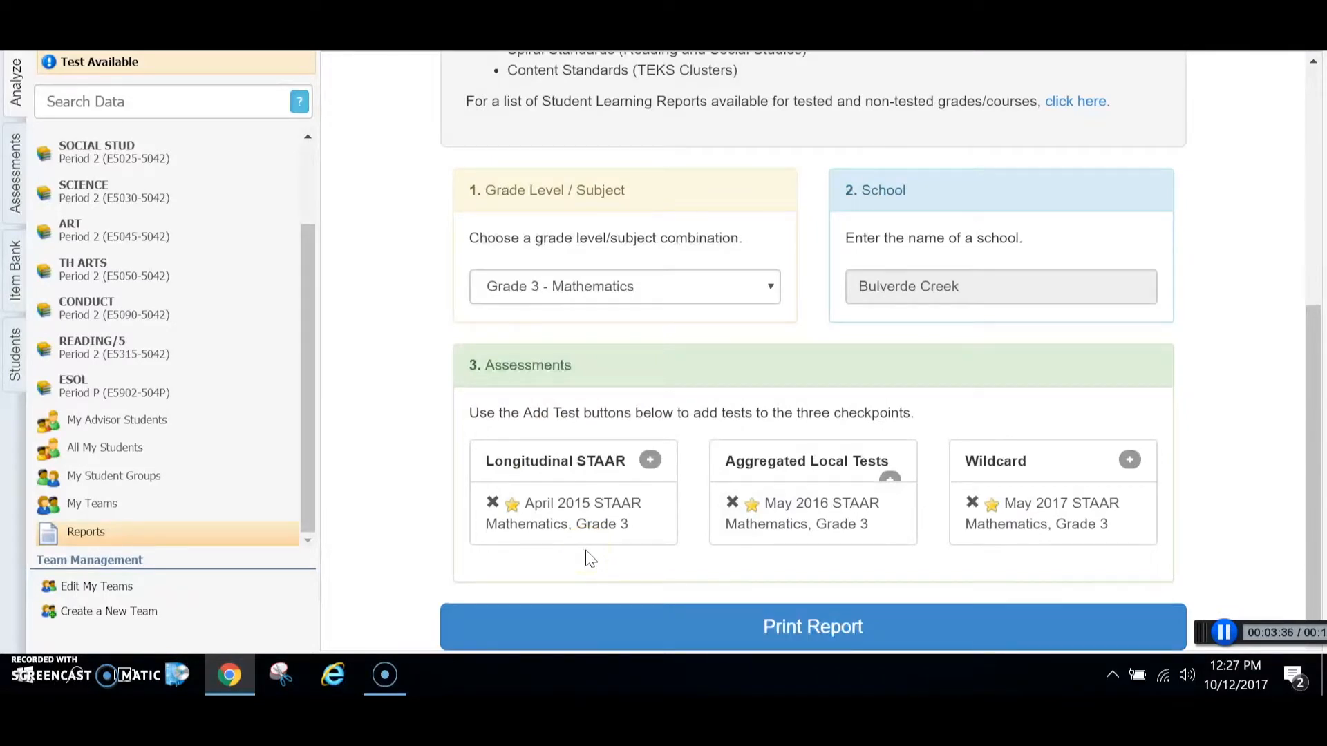
click(791, 626)
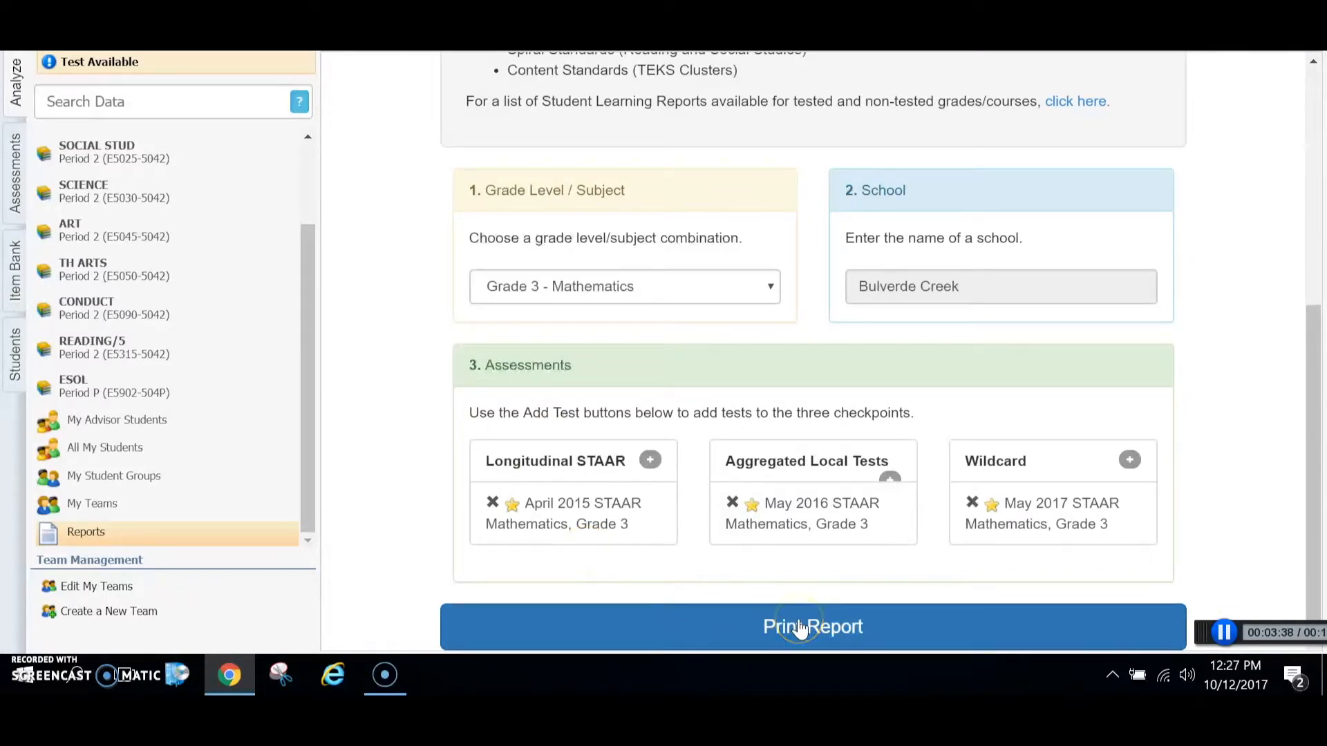
Step: Print the report, switch to Excel with the downloaded Grade_3_Math_Student_Learning_Report workbook, and enable editing in a maximized window
click(800, 627)
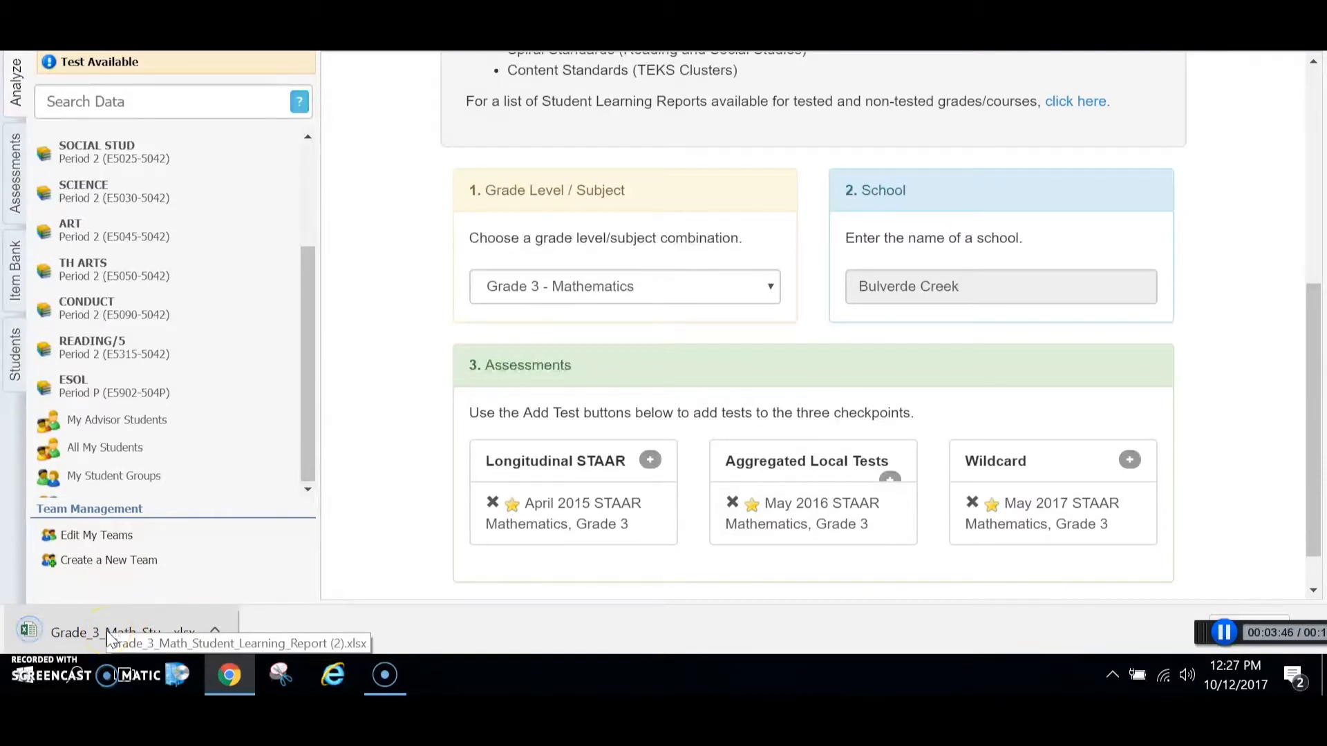
click(87, 629)
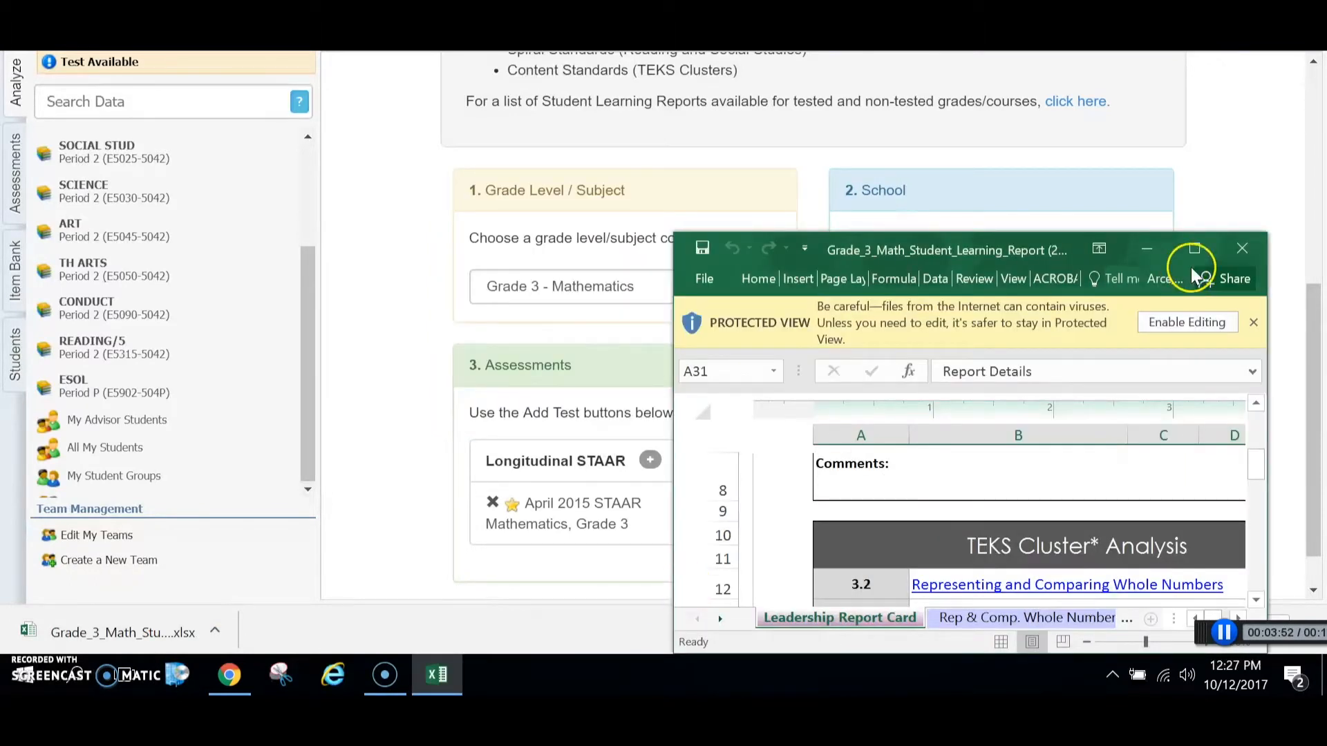
click(1183, 324)
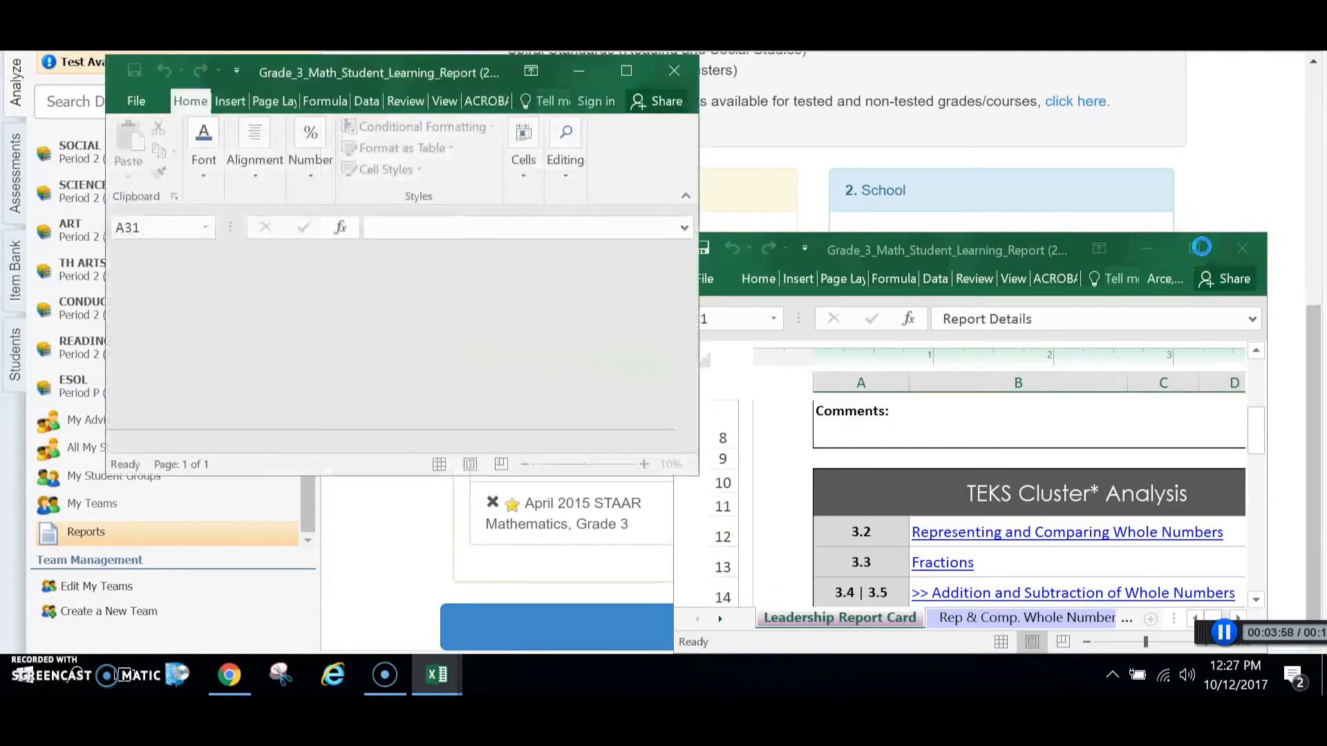
click(620, 70)
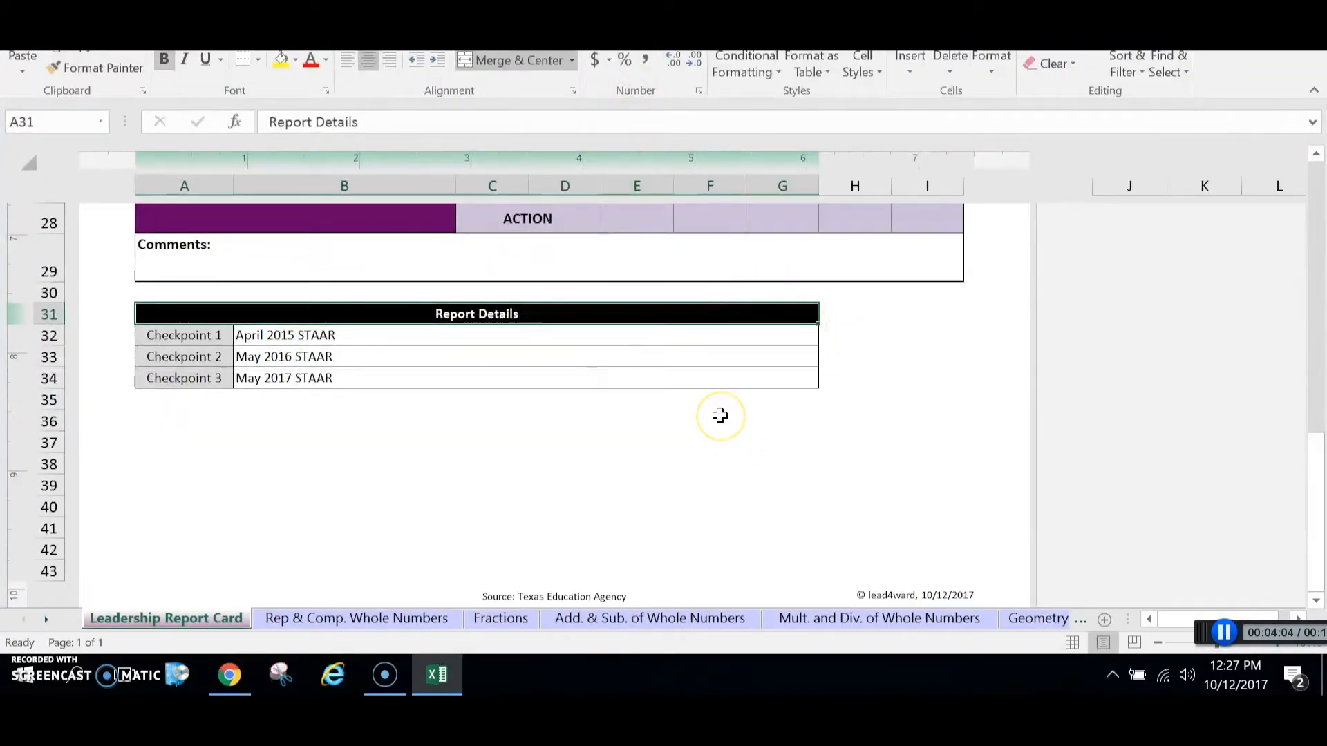
Step: Review the Leadership Report Card sheet from its Report Details table back up to the TEKS Cluster Analysis
click(199, 620)
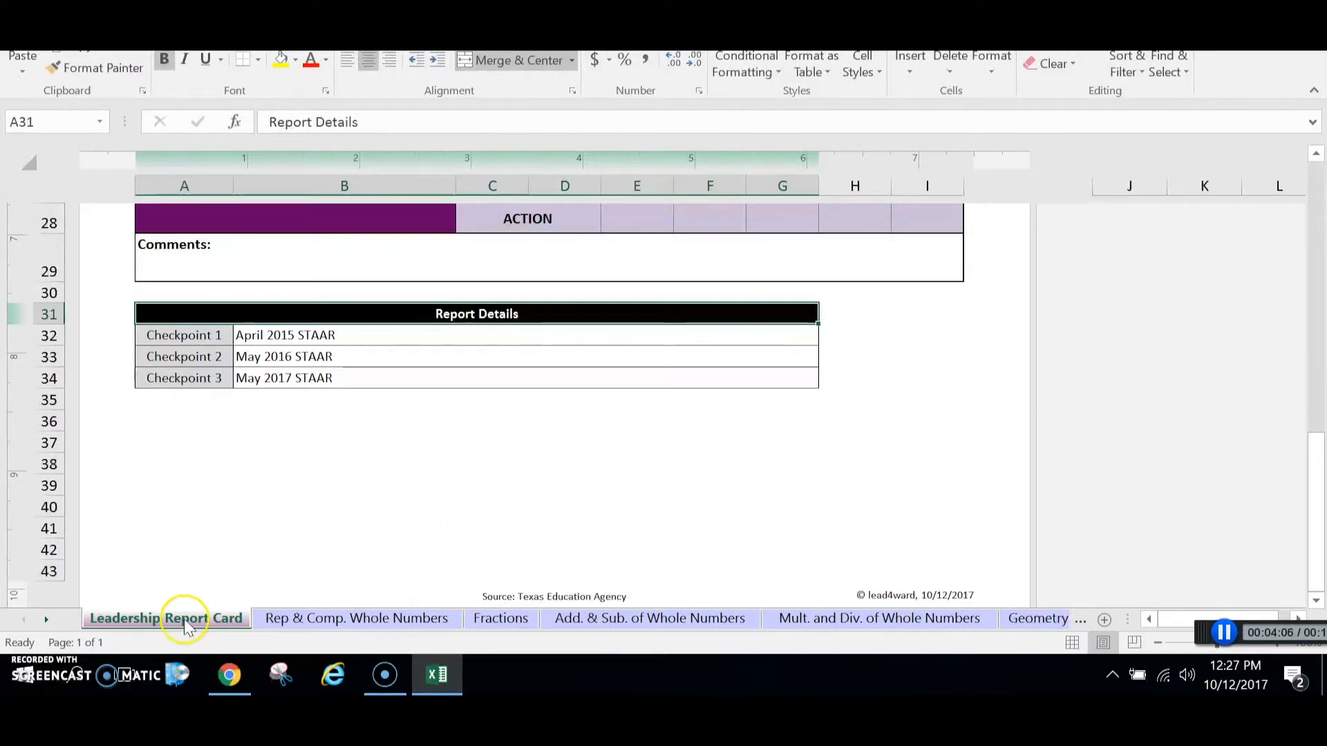
drag(1316, 477, 1321, 225)
click(428, 580)
Step: Look through the TEKS cluster sheets from Rep & Comp. Whole Numbers through Fractions, Addition, Multiplication and Geometry
click(370, 620)
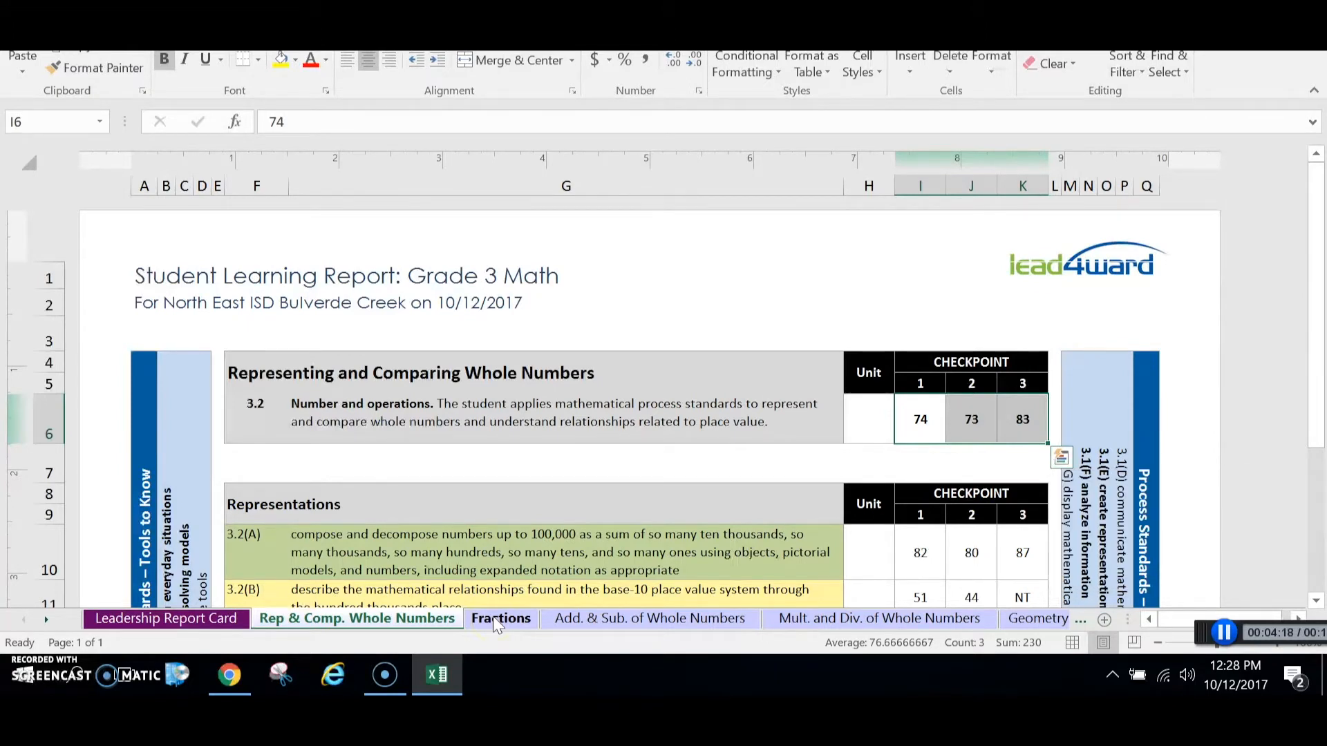
click(496, 620)
click(607, 619)
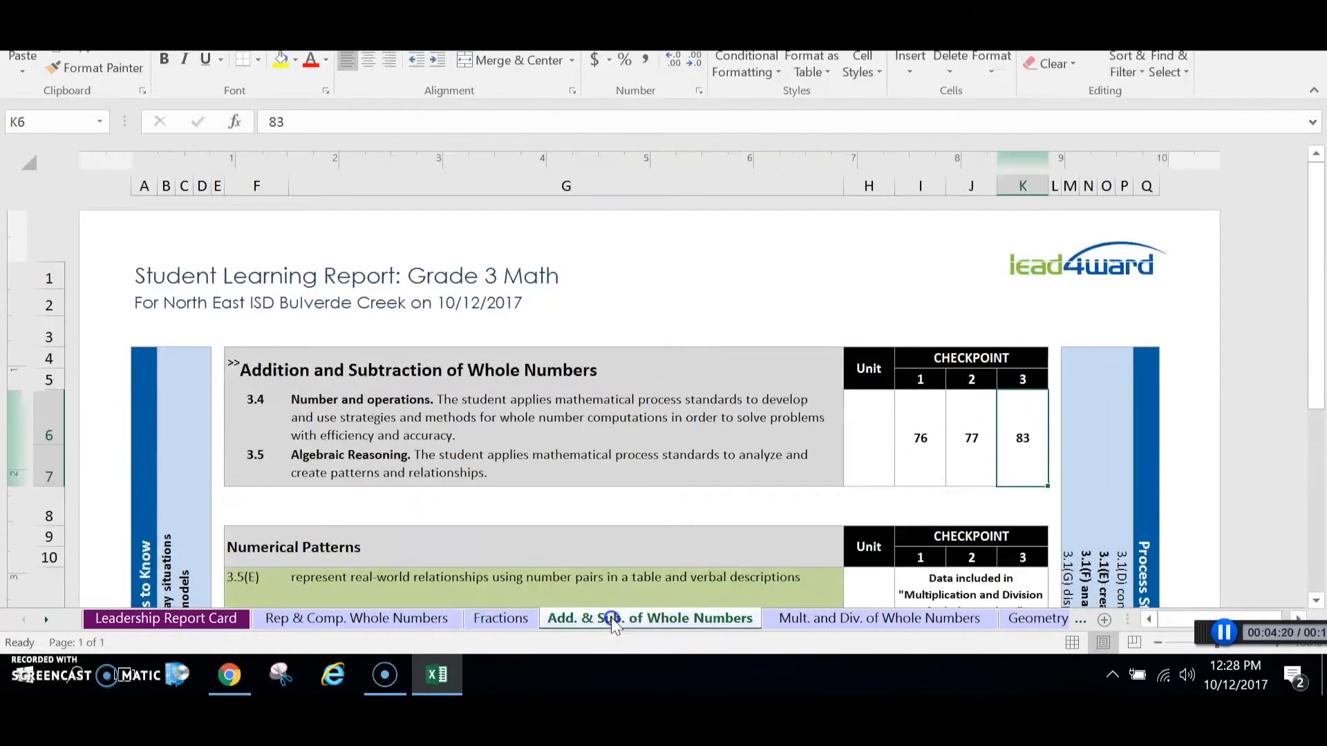
click(784, 619)
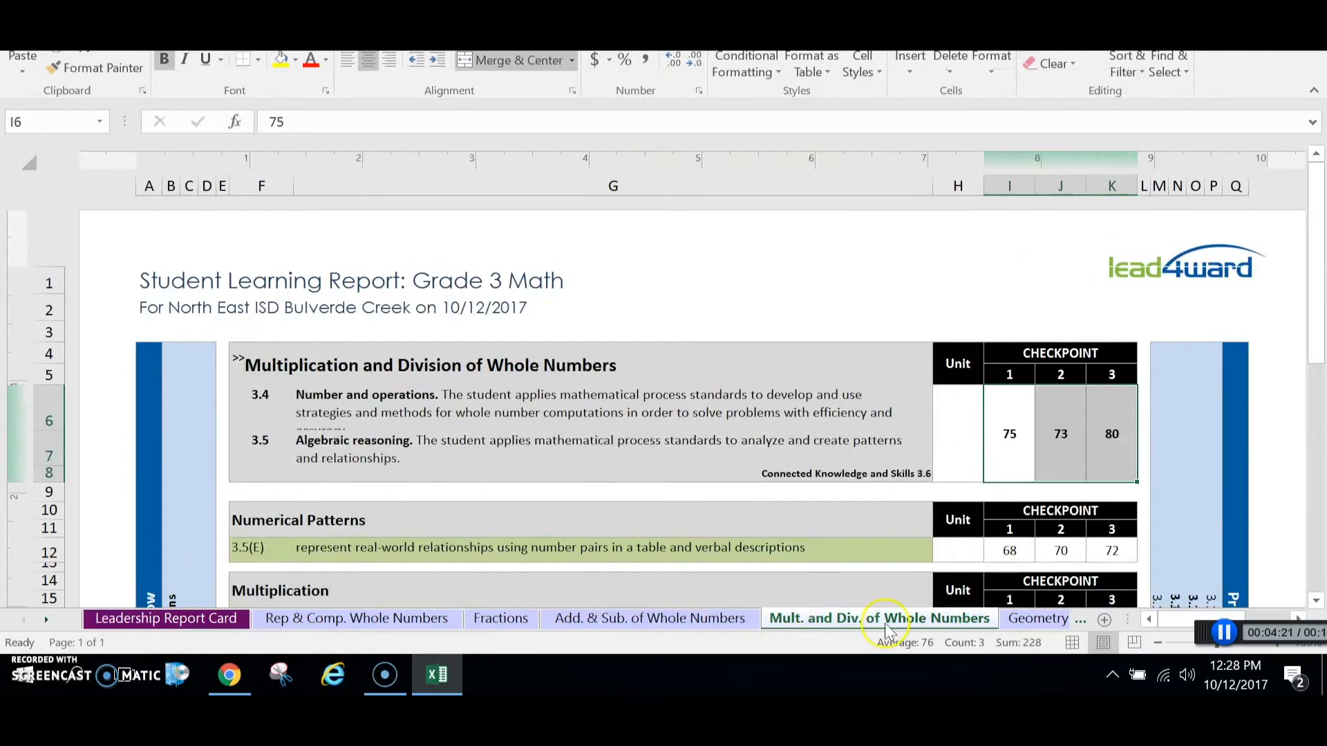
click(1035, 620)
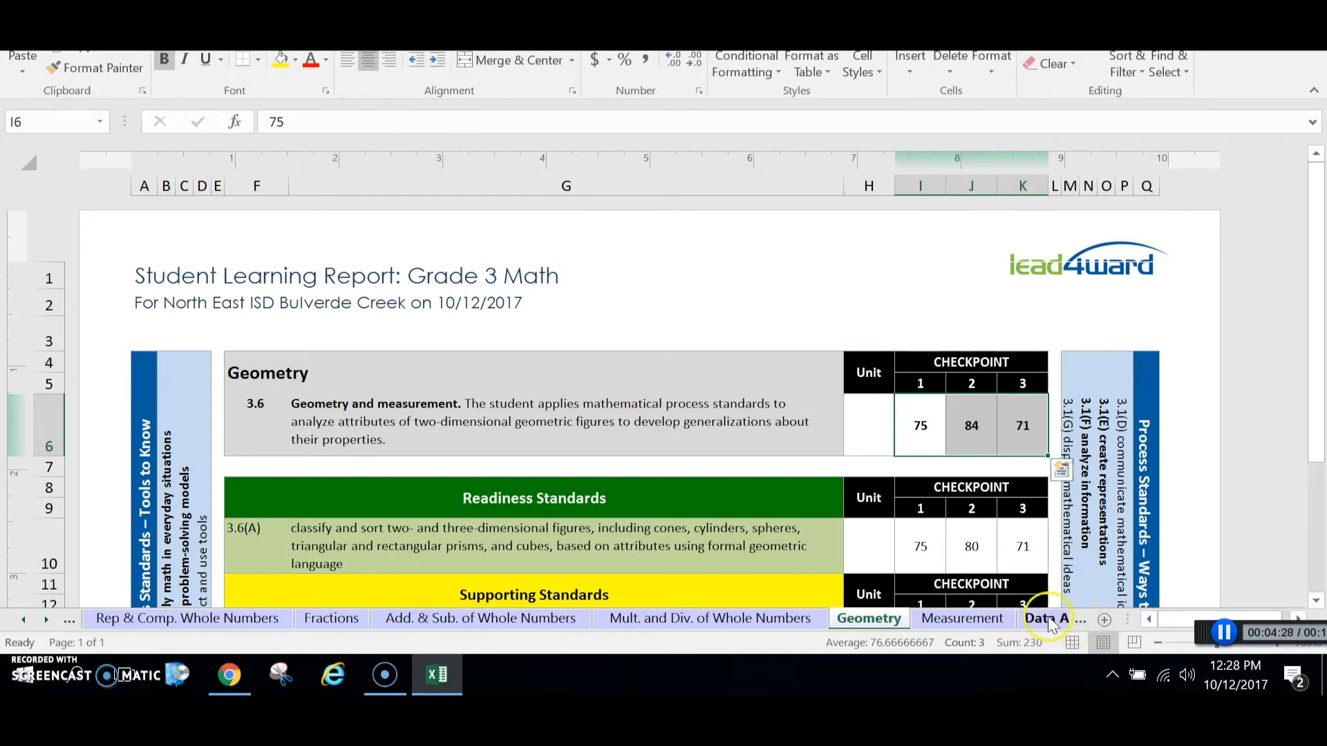
Step: View the Data Analysis, Pers. Financial Literacy and Process Standards sheets
click(1079, 620)
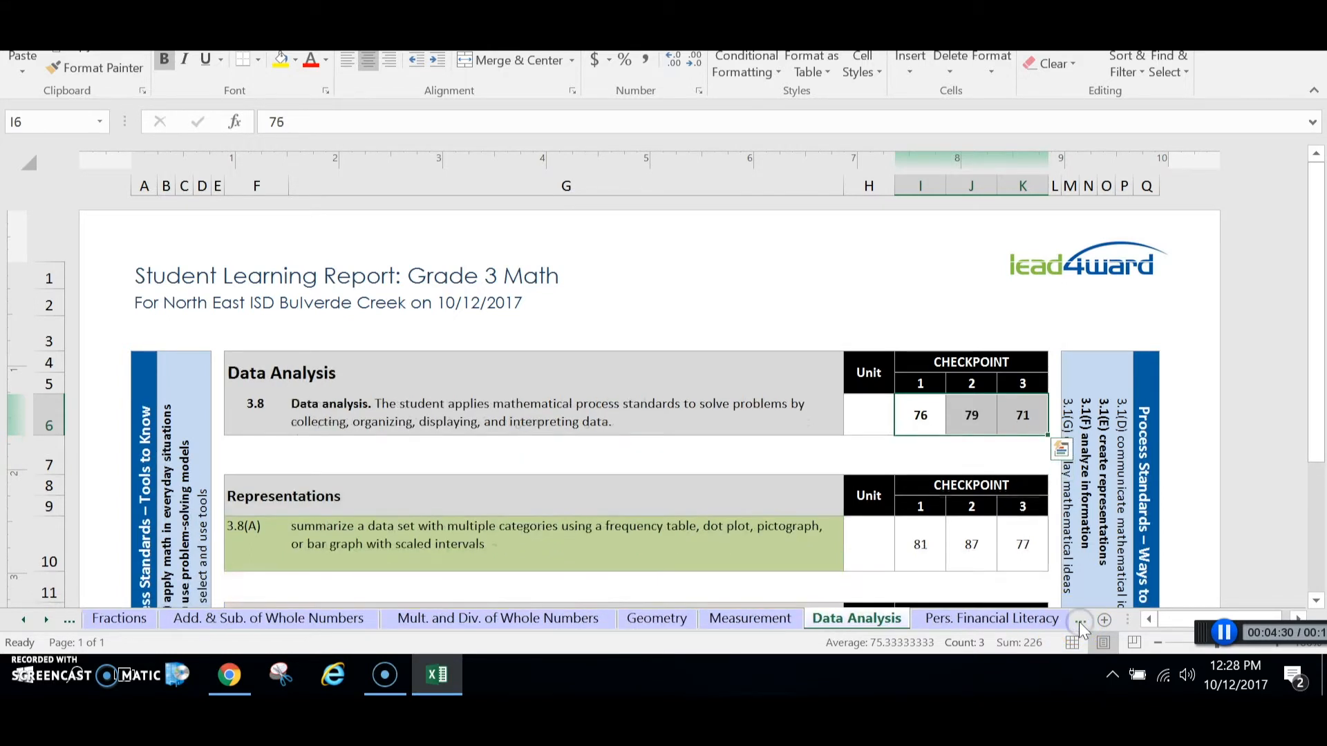
click(1080, 621)
click(1079, 620)
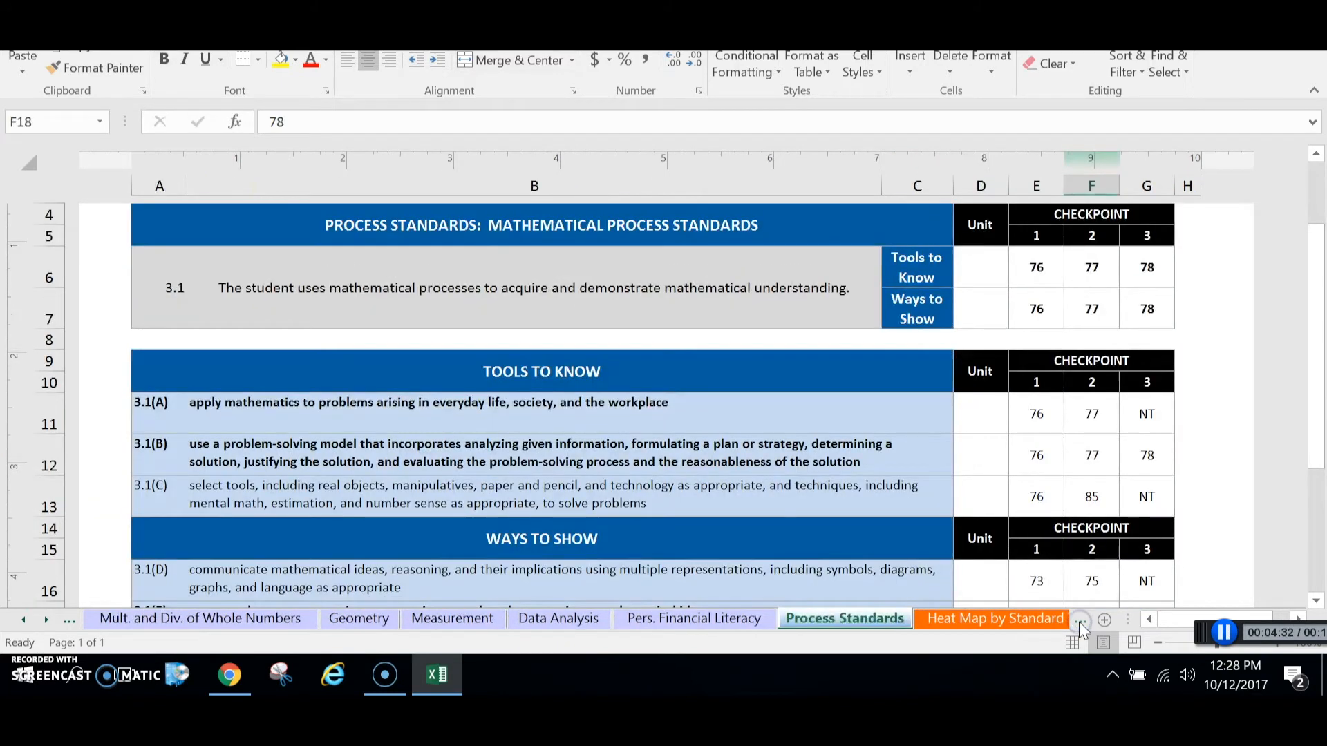
Step: Examine the checkpoint results for each standard on the Heat Map by Standard Type sheet
click(1079, 621)
click(783, 624)
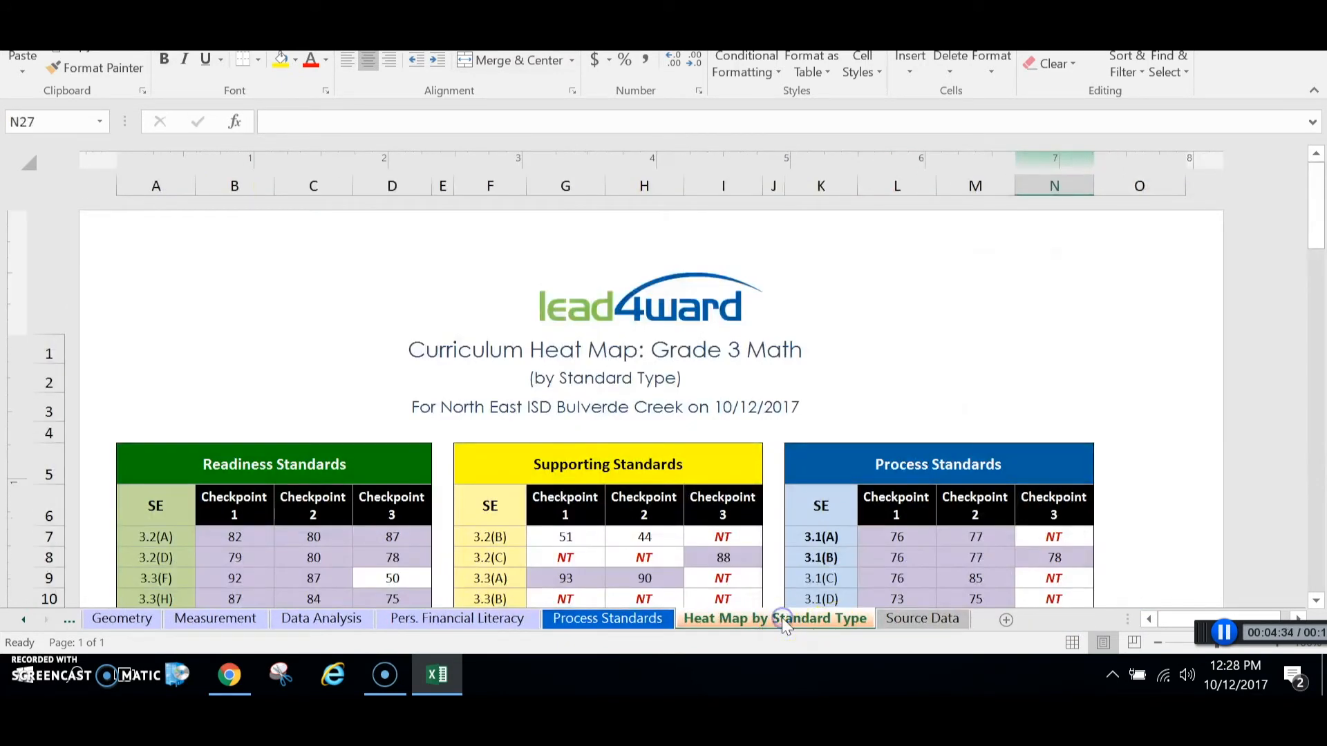
drag(1318, 200, 1320, 228)
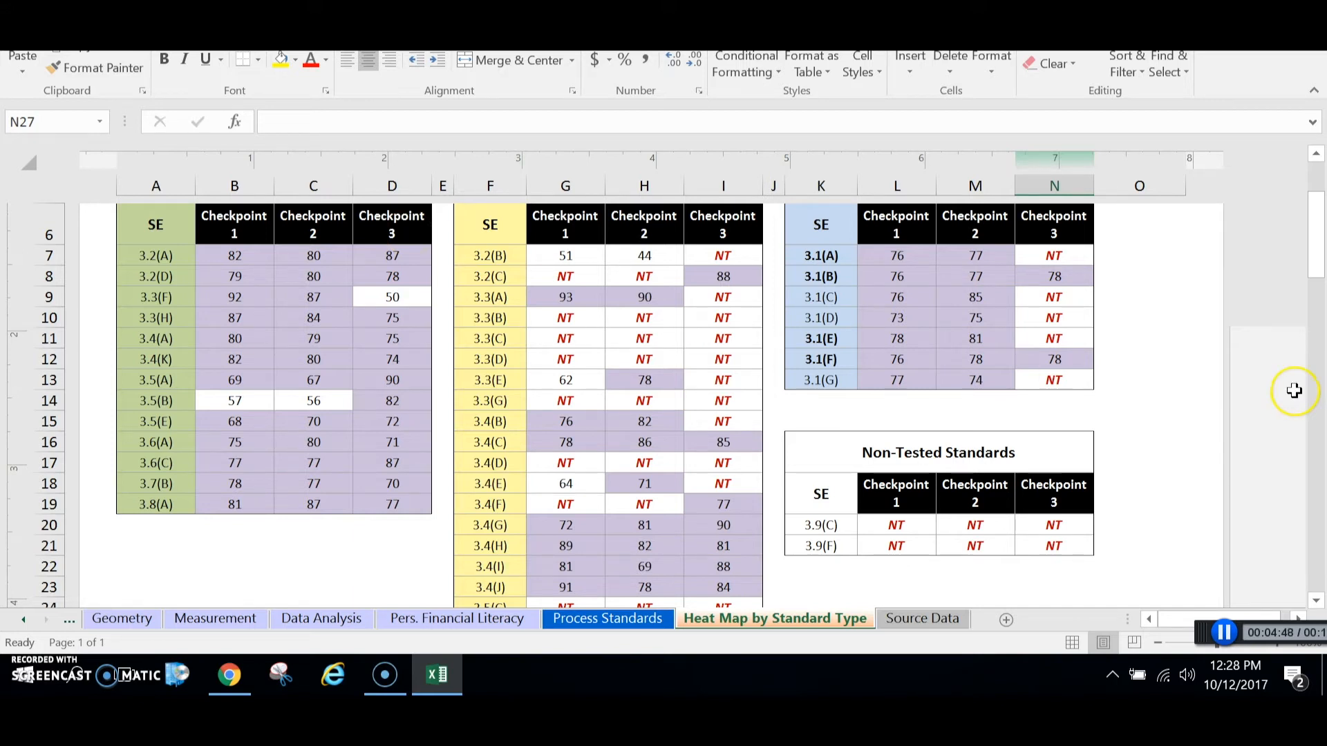
drag(1317, 262, 1322, 209)
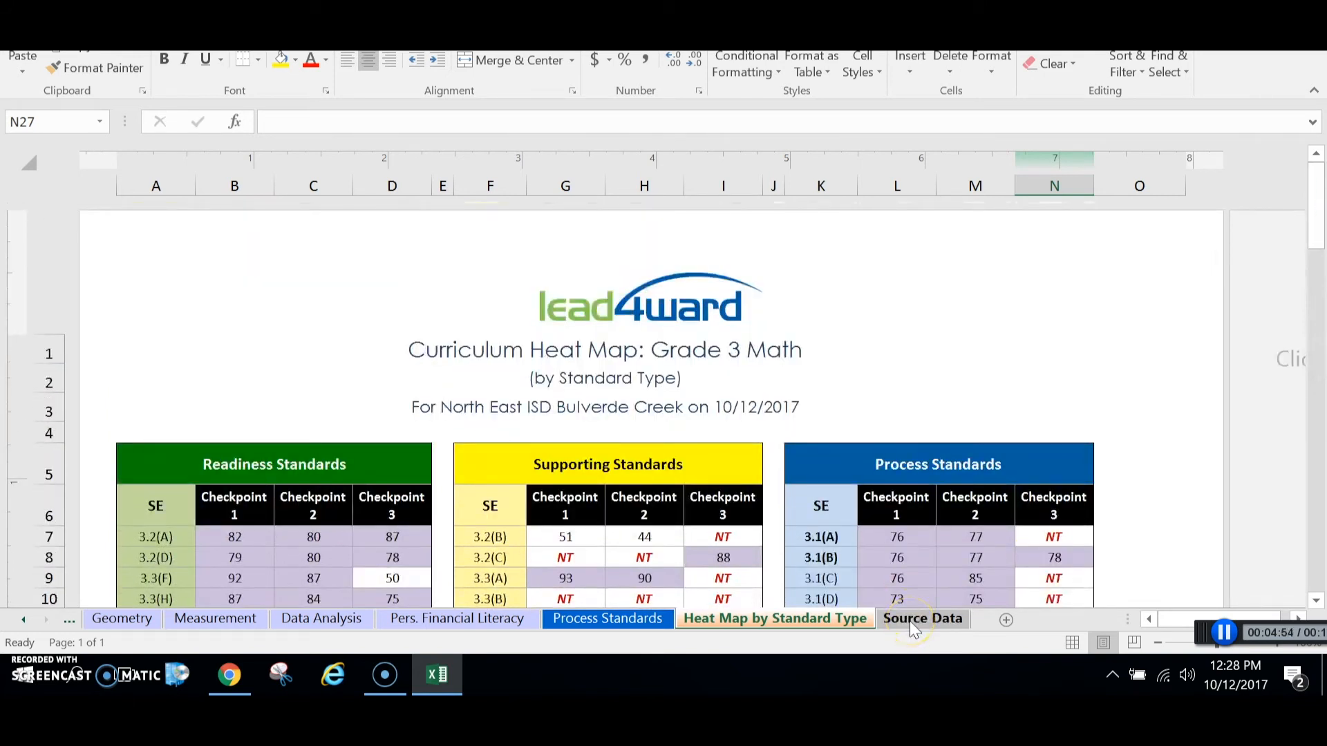
Step: Review the Source Data sheet's items assessed per checkpoint, TEKS Cluster table and Report Details, and close the workbook
click(915, 620)
drag(1322, 400, 1321, 220)
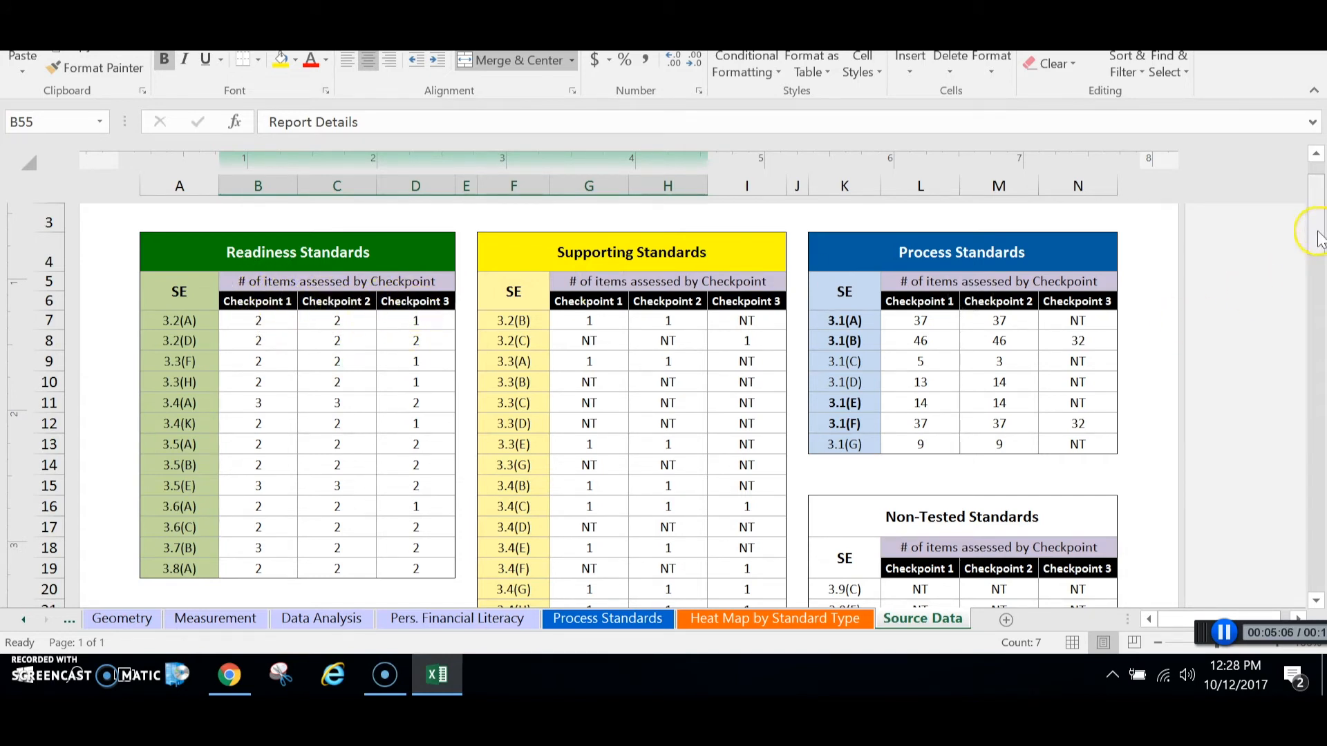
drag(1318, 235, 1320, 480)
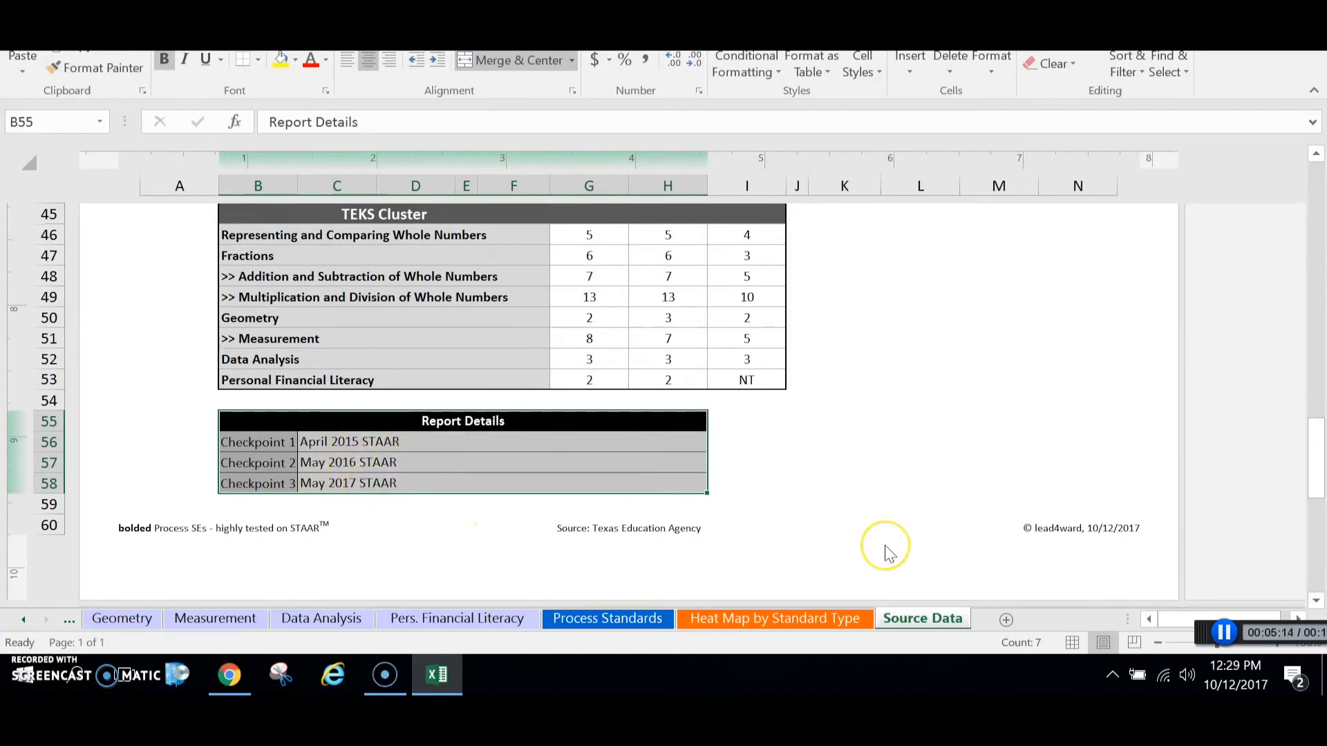
drag(1316, 457, 1321, 166)
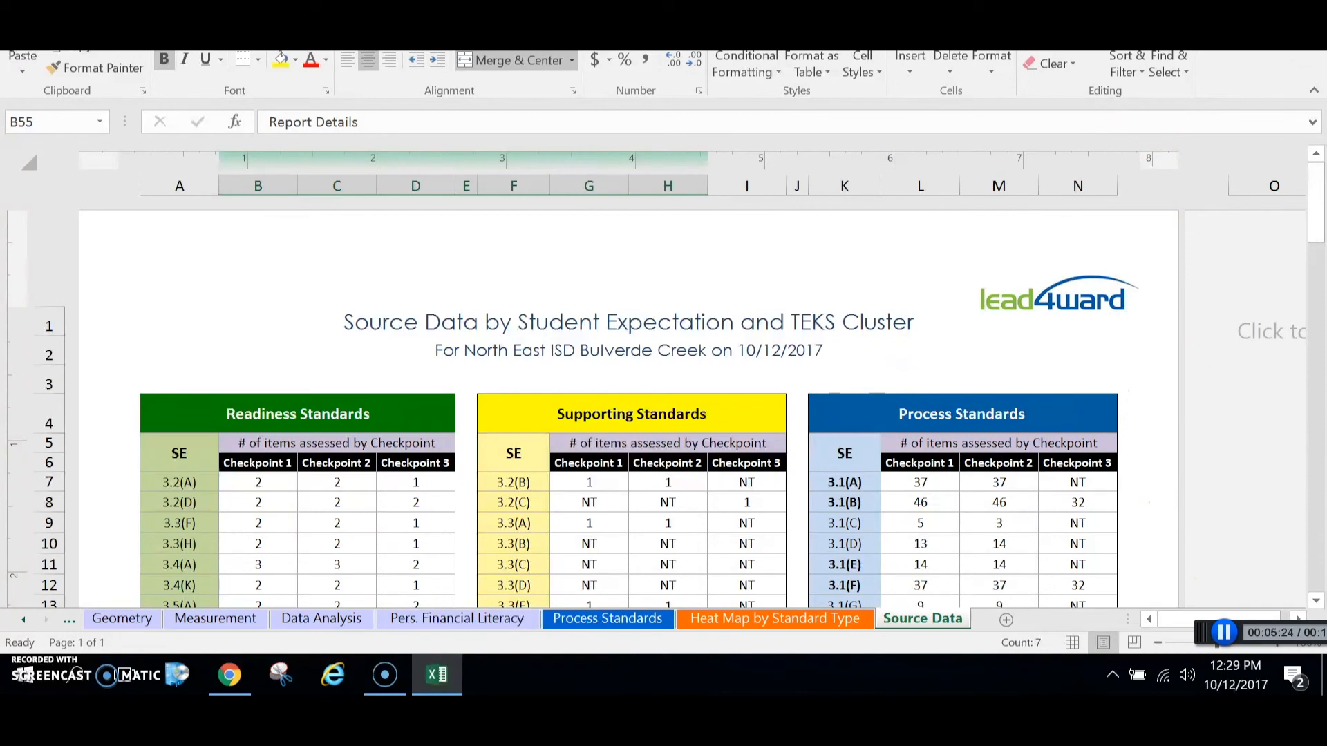
click(1306, 52)
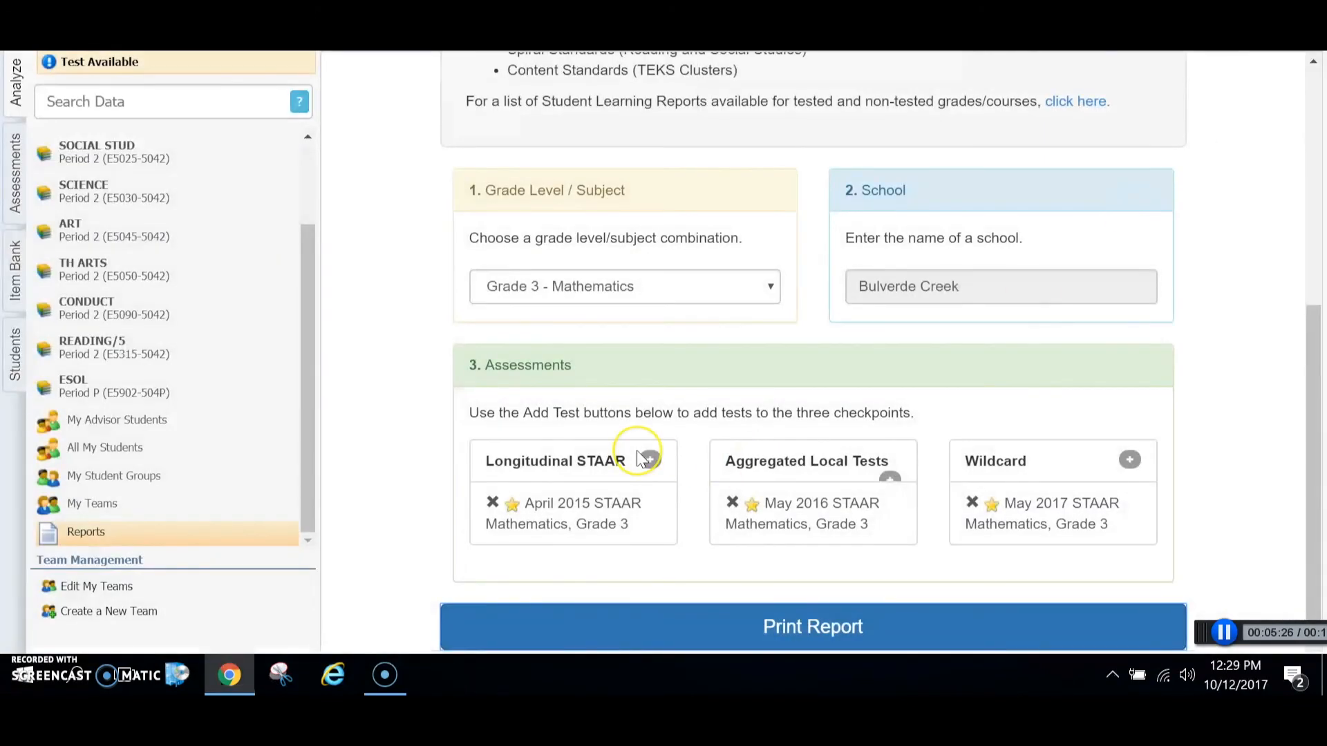